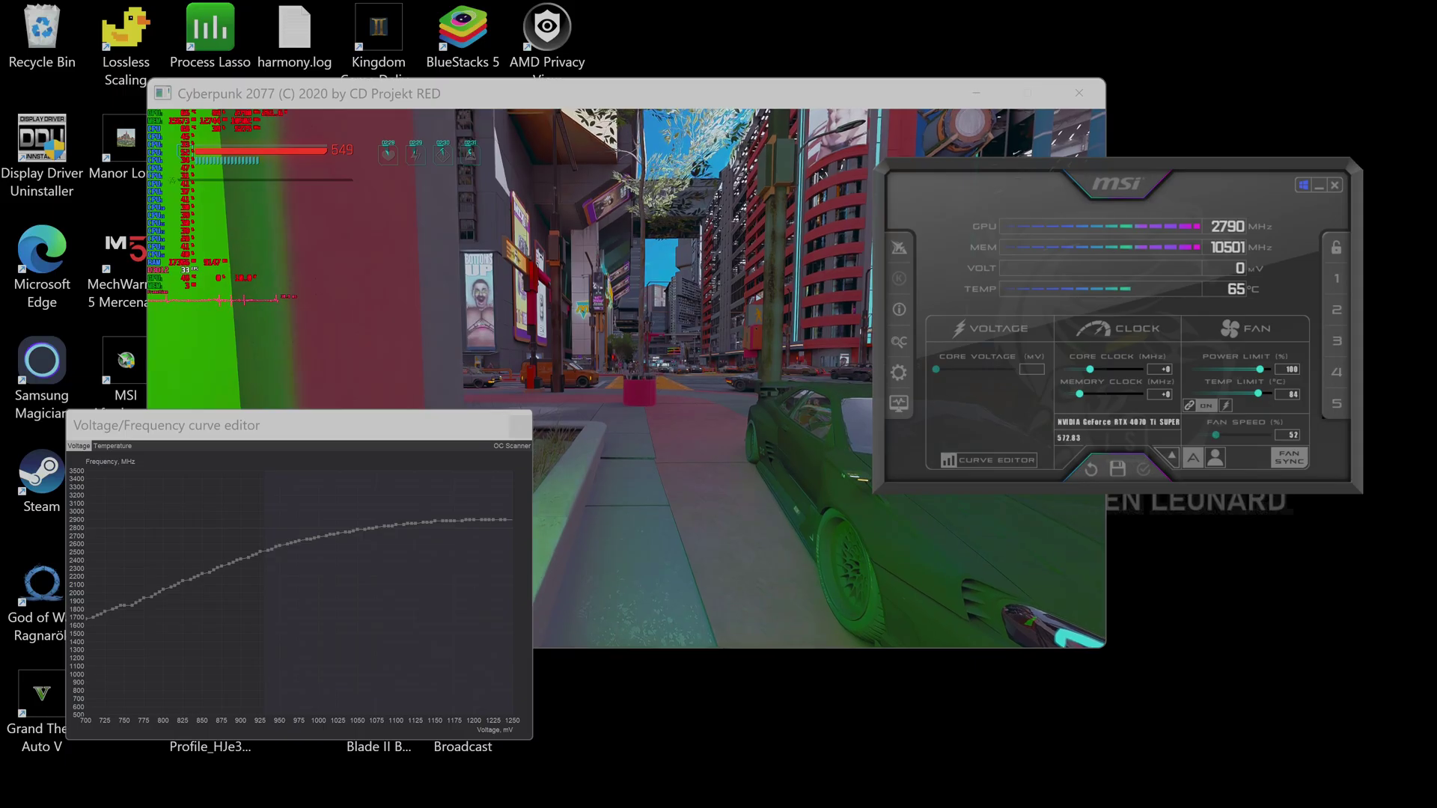
# Bring the running Cyberpunk 2077 game window to the front.
pyautogui.click(698, 93)
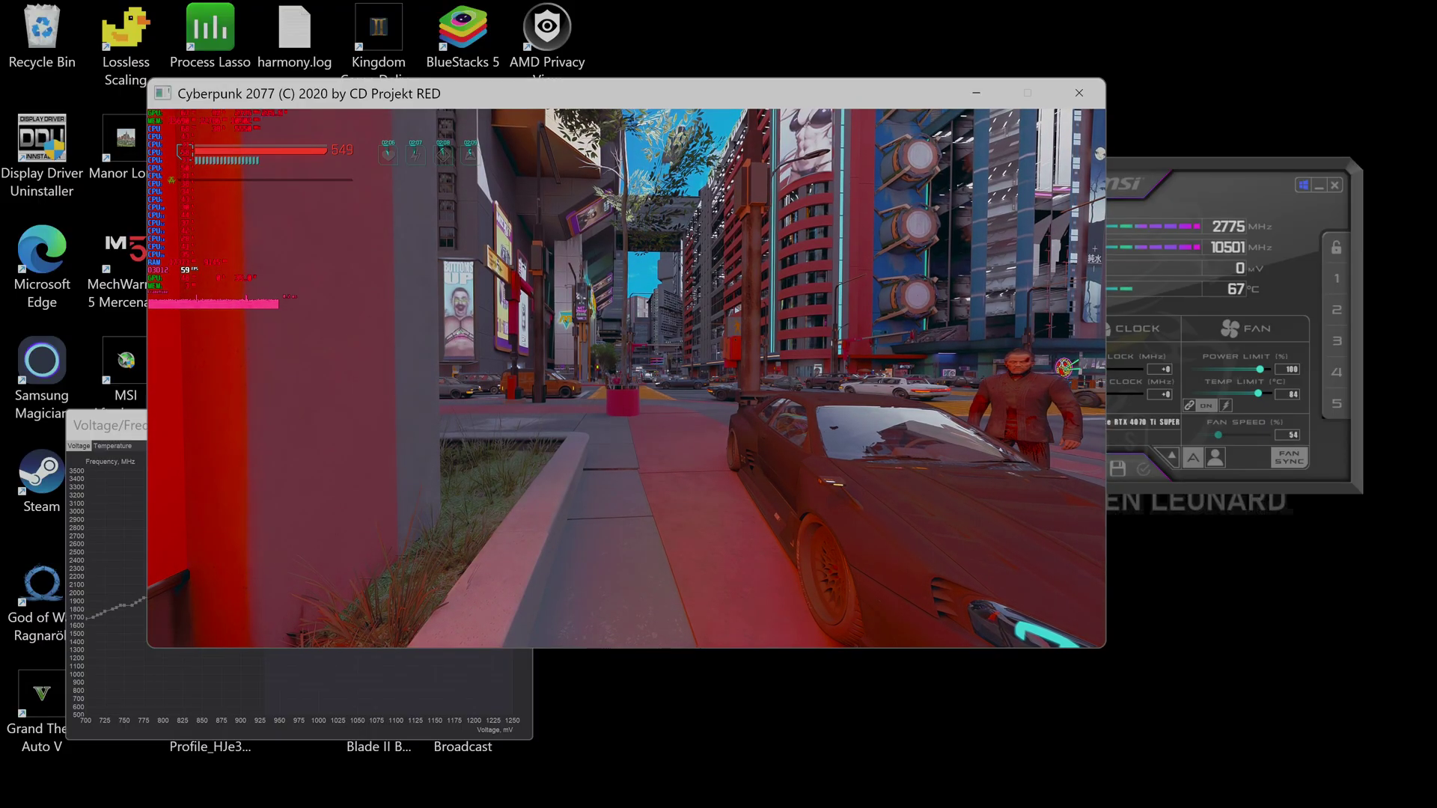
# Move the curve editor up-right and lower the core clock offset from +160 to +98 MHz.
pyautogui.press('super')
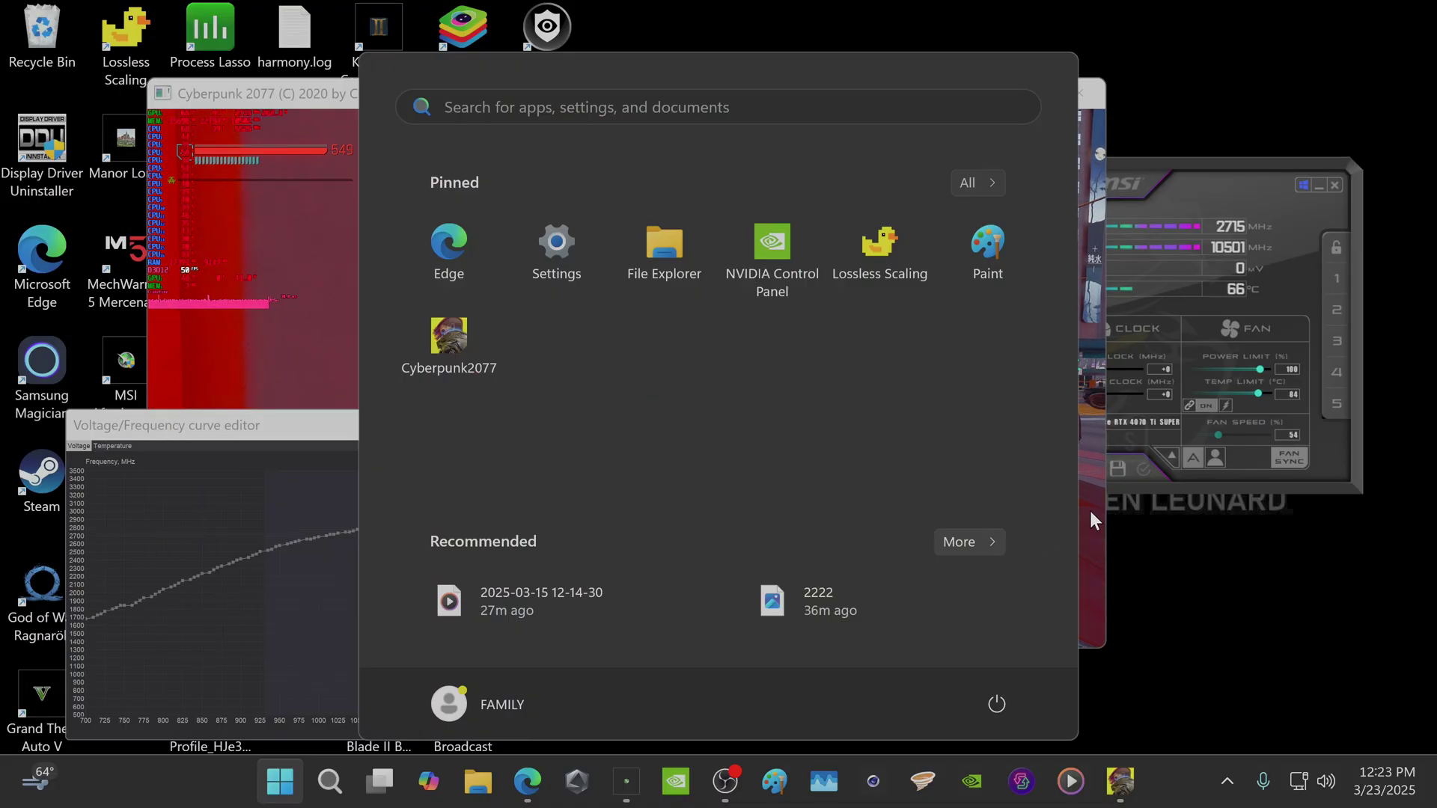
pyautogui.click(299, 428)
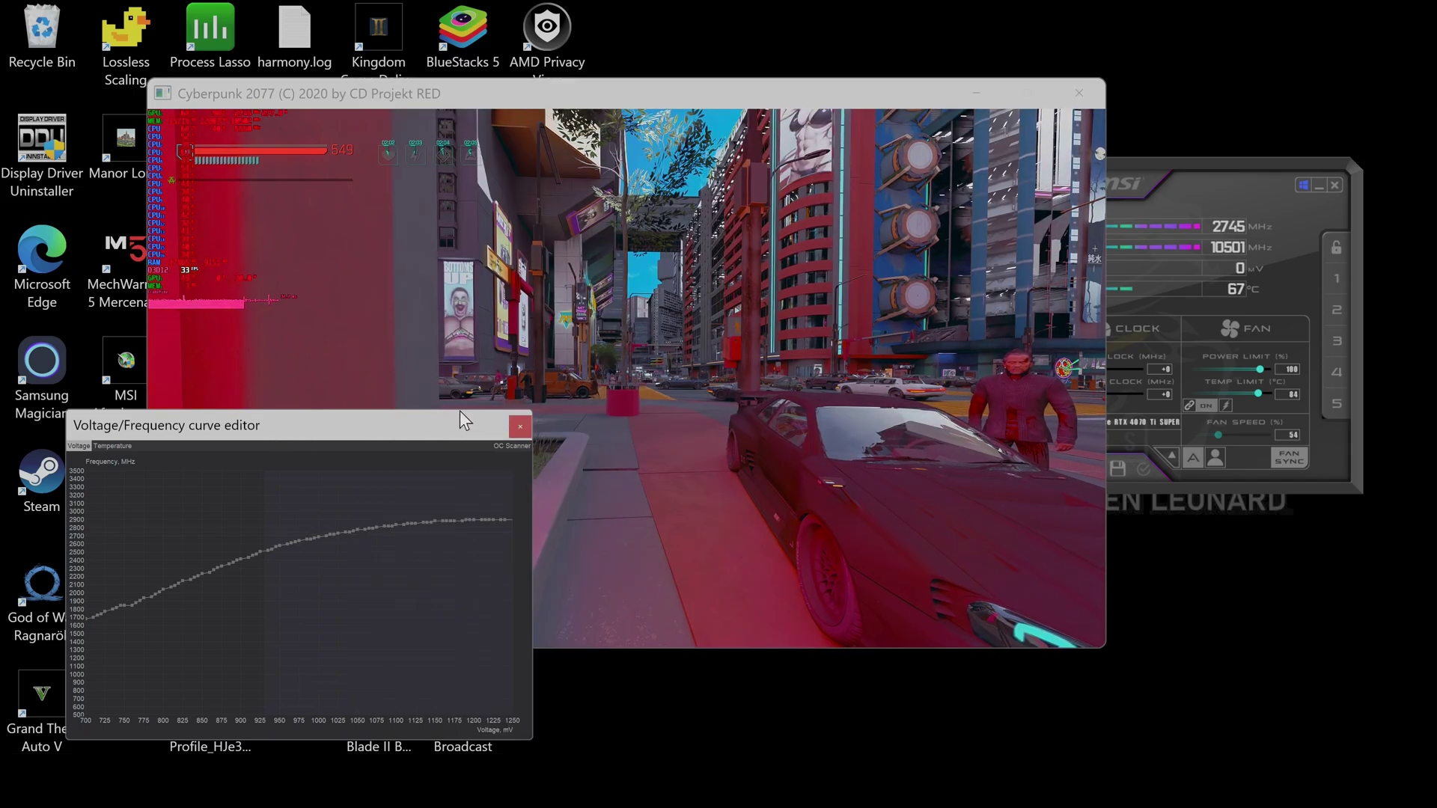
pyautogui.moveTo(462, 434); pyautogui.dragTo(812, 396)
pyautogui.click(1266, 485)
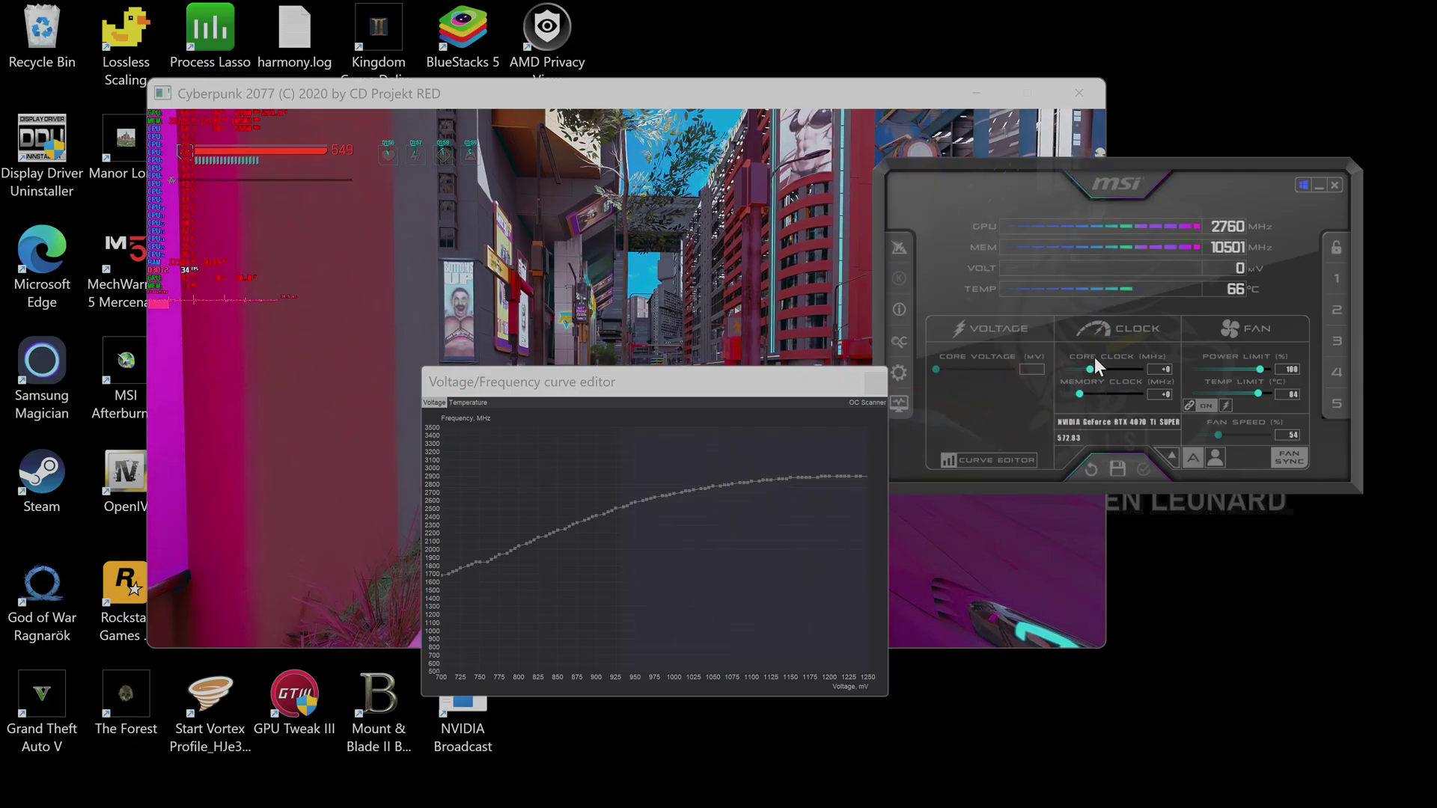
pyautogui.moveTo(1091, 368); pyautogui.dragTo(1098, 373)
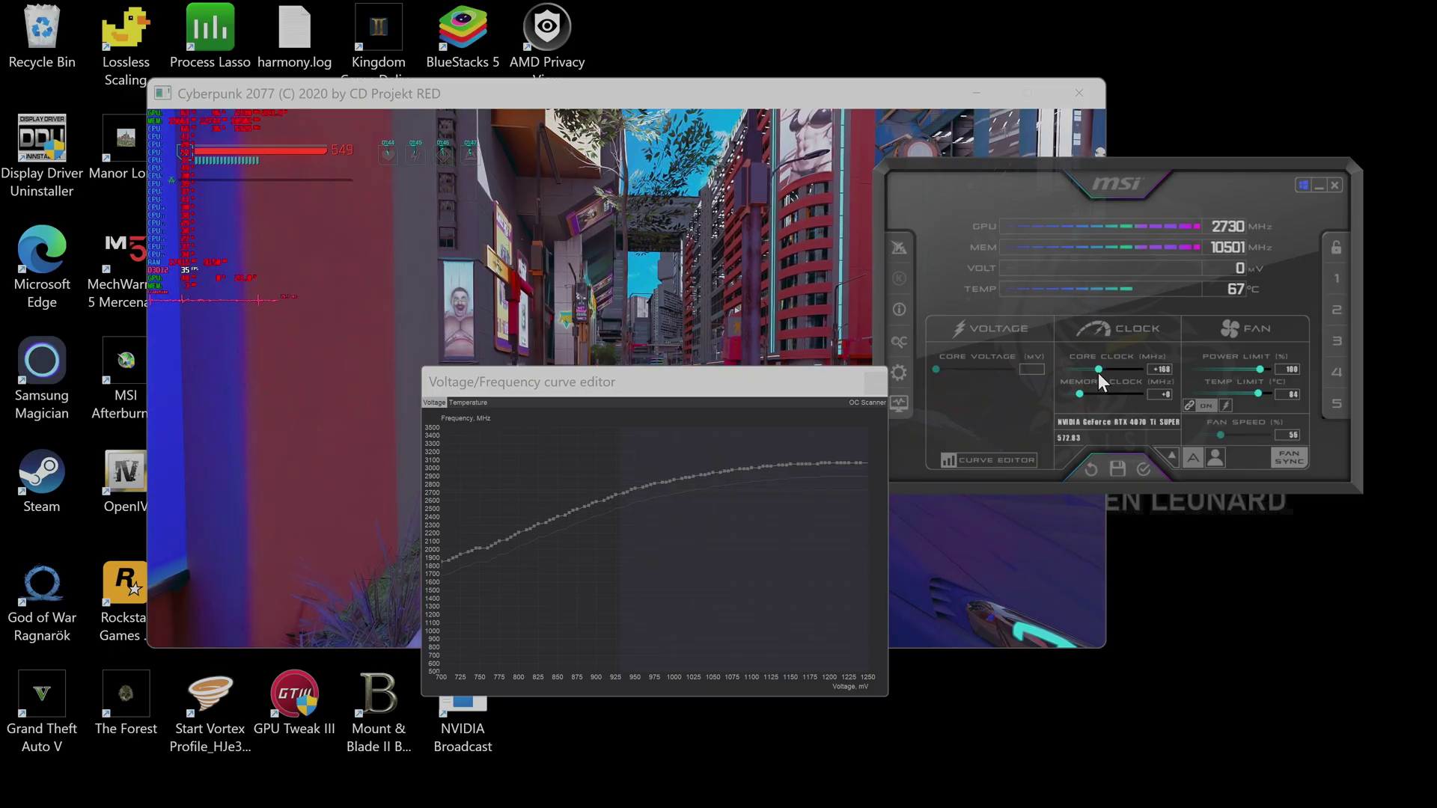
pyautogui.moveTo(1099, 373); pyautogui.dragTo(1094, 374)
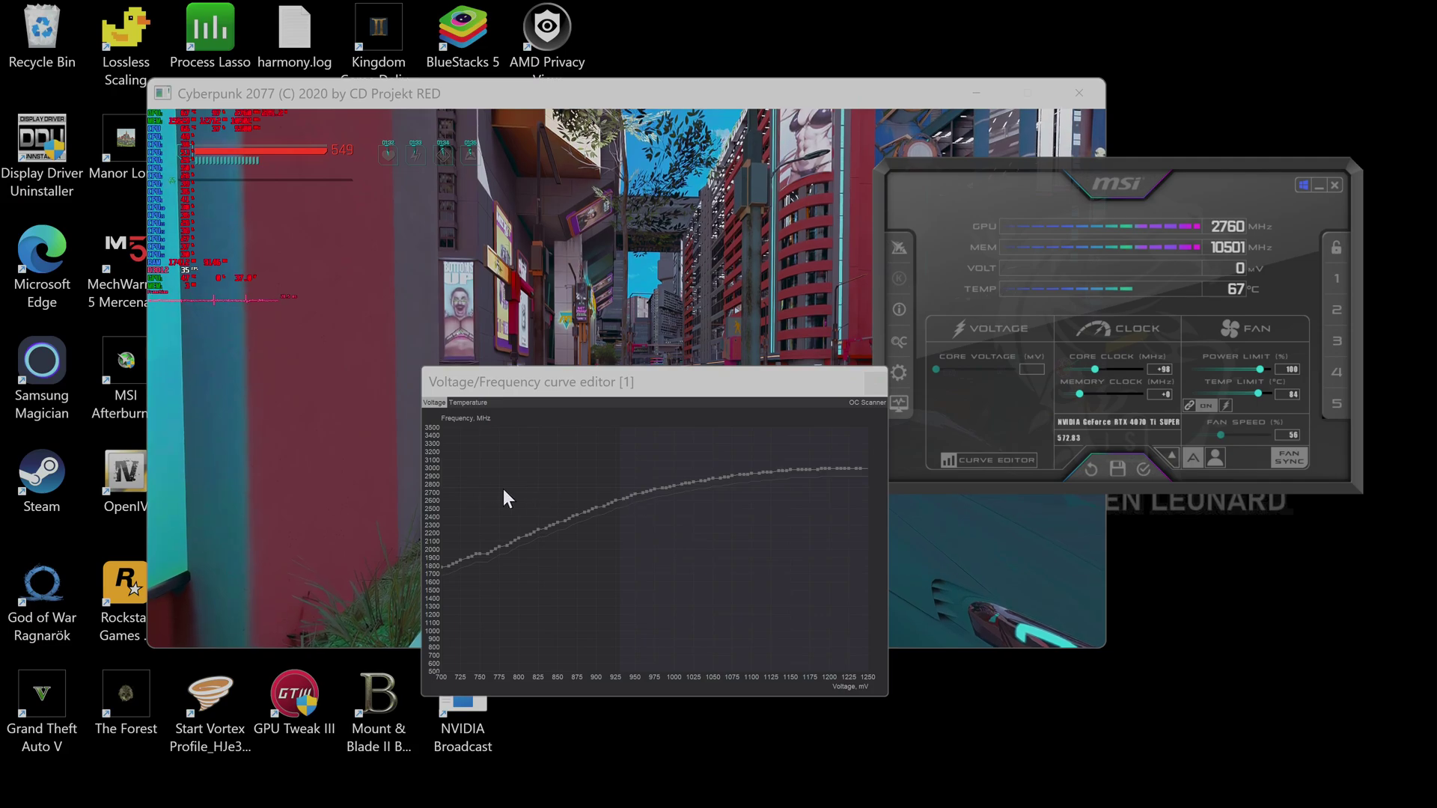
# Select the 1000 mV point on the voltage/frequency curve.
pyautogui.click(670, 485)
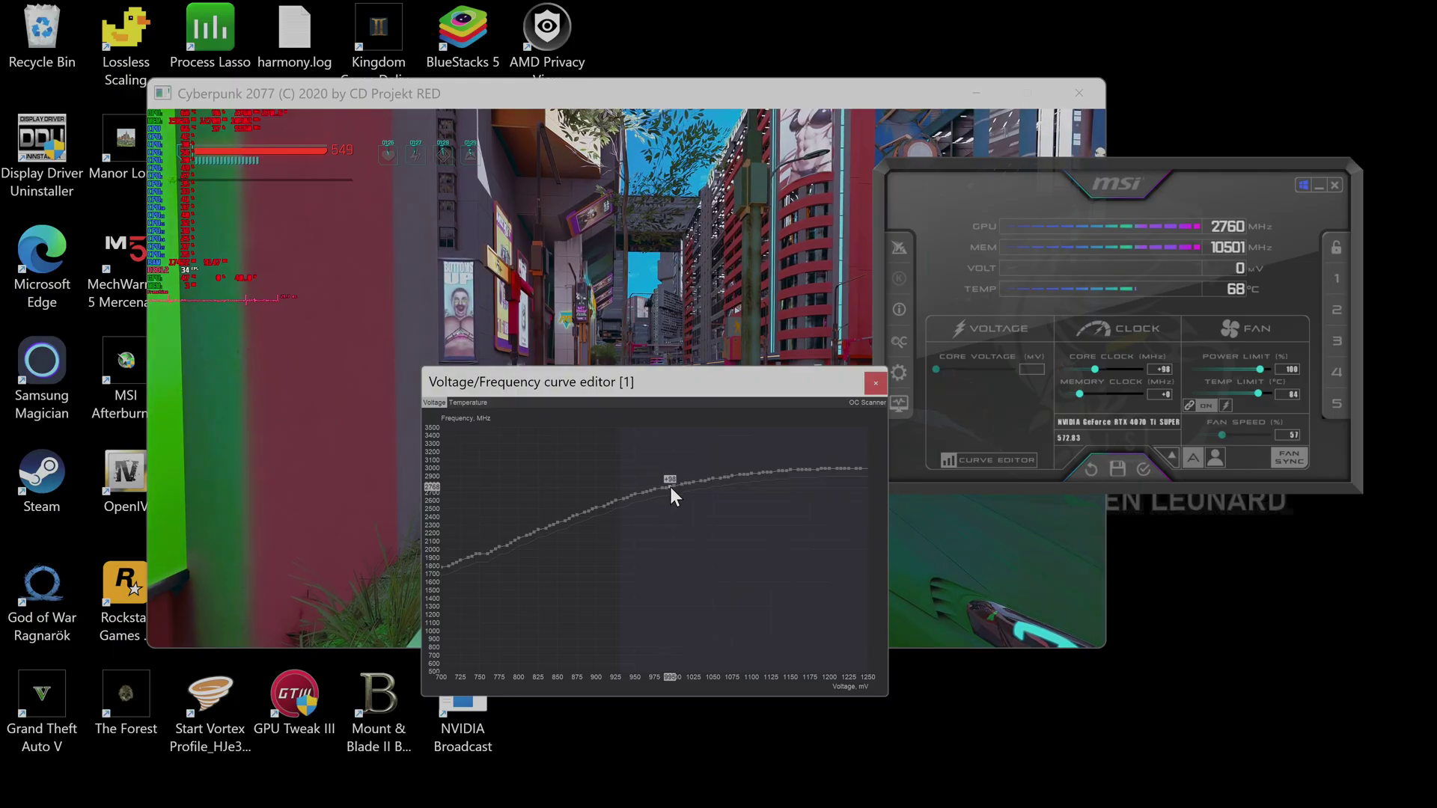
pyautogui.click(674, 486)
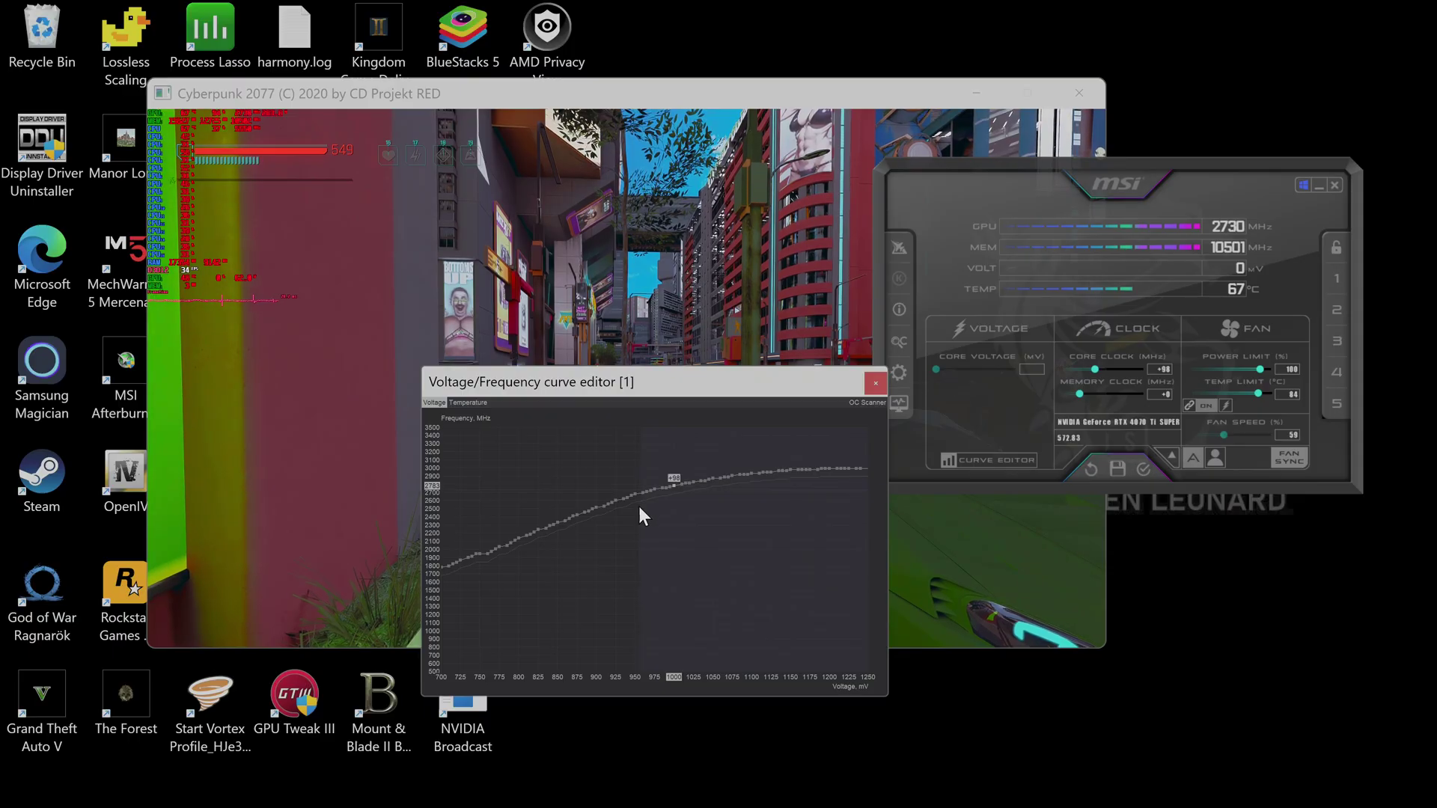
# Drag the curve points above 950 mV down below 2700 MHz and apply the curve.
pyautogui.moveTo(647, 494); pyautogui.dragTo(652, 677)
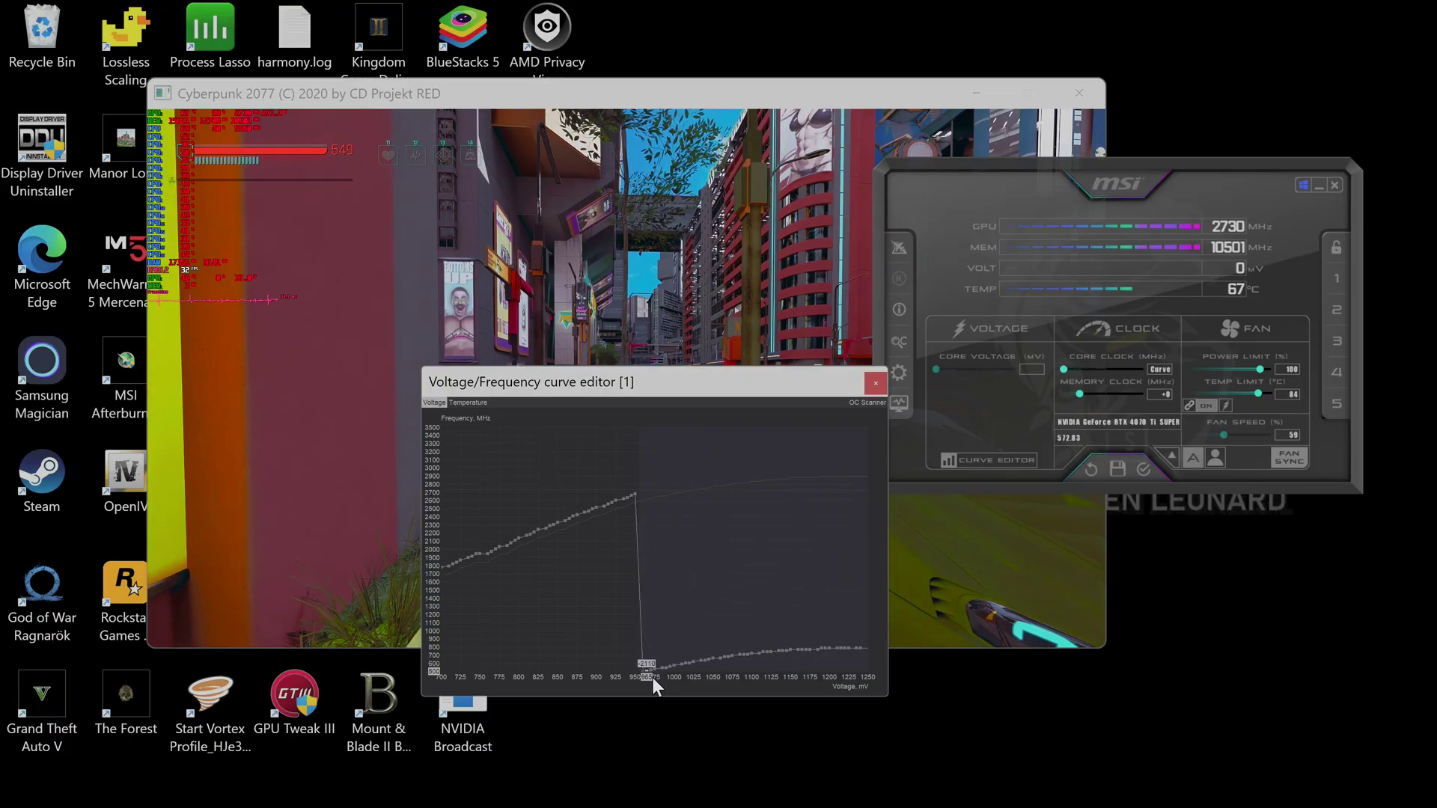
pyautogui.click(1150, 481)
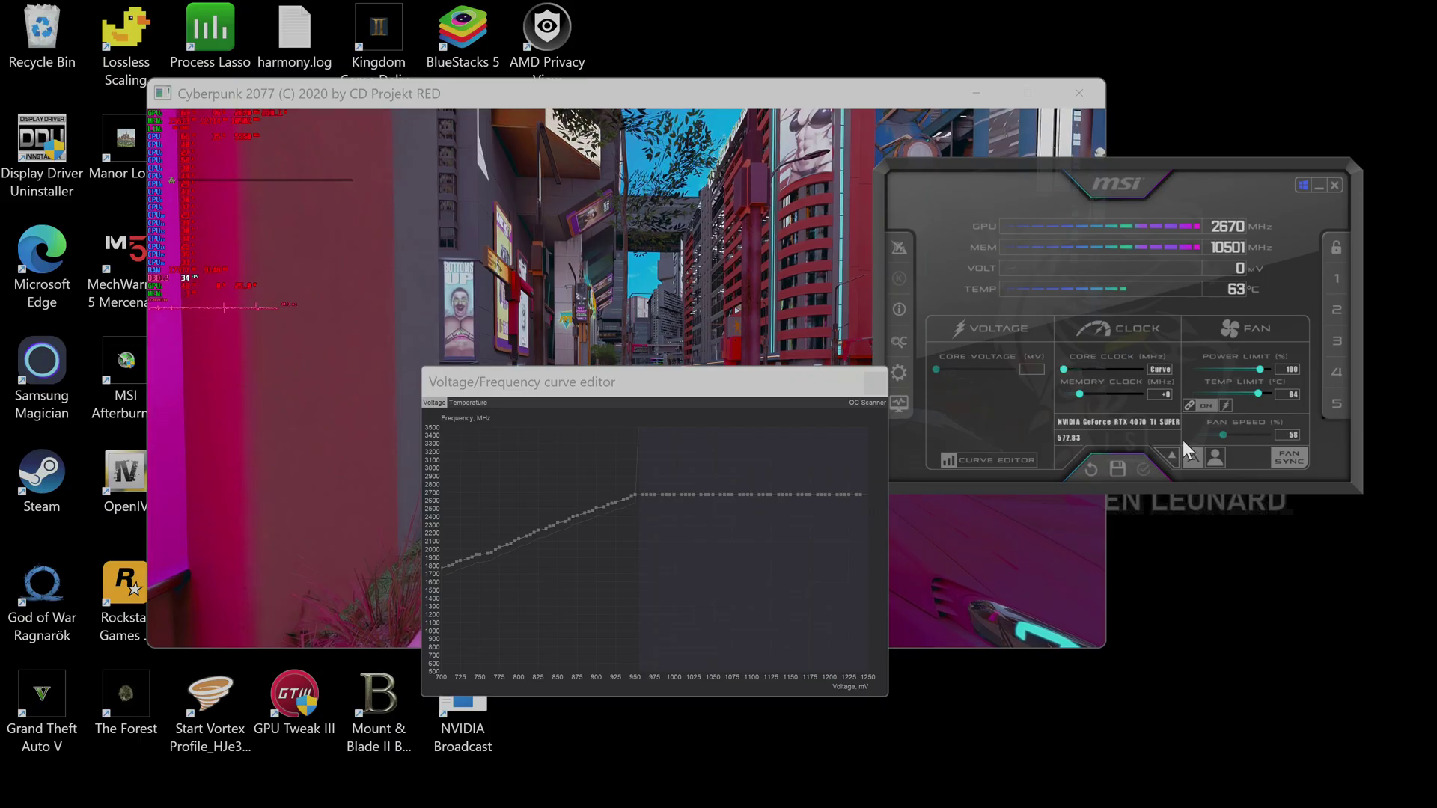
# Set power limit 110, temperature limit 88 and a user-defined fan, apply, and return to the game.
pyautogui.moveTo(1262, 369); pyautogui.dragTo(1271, 368)
pyautogui.click(1221, 460)
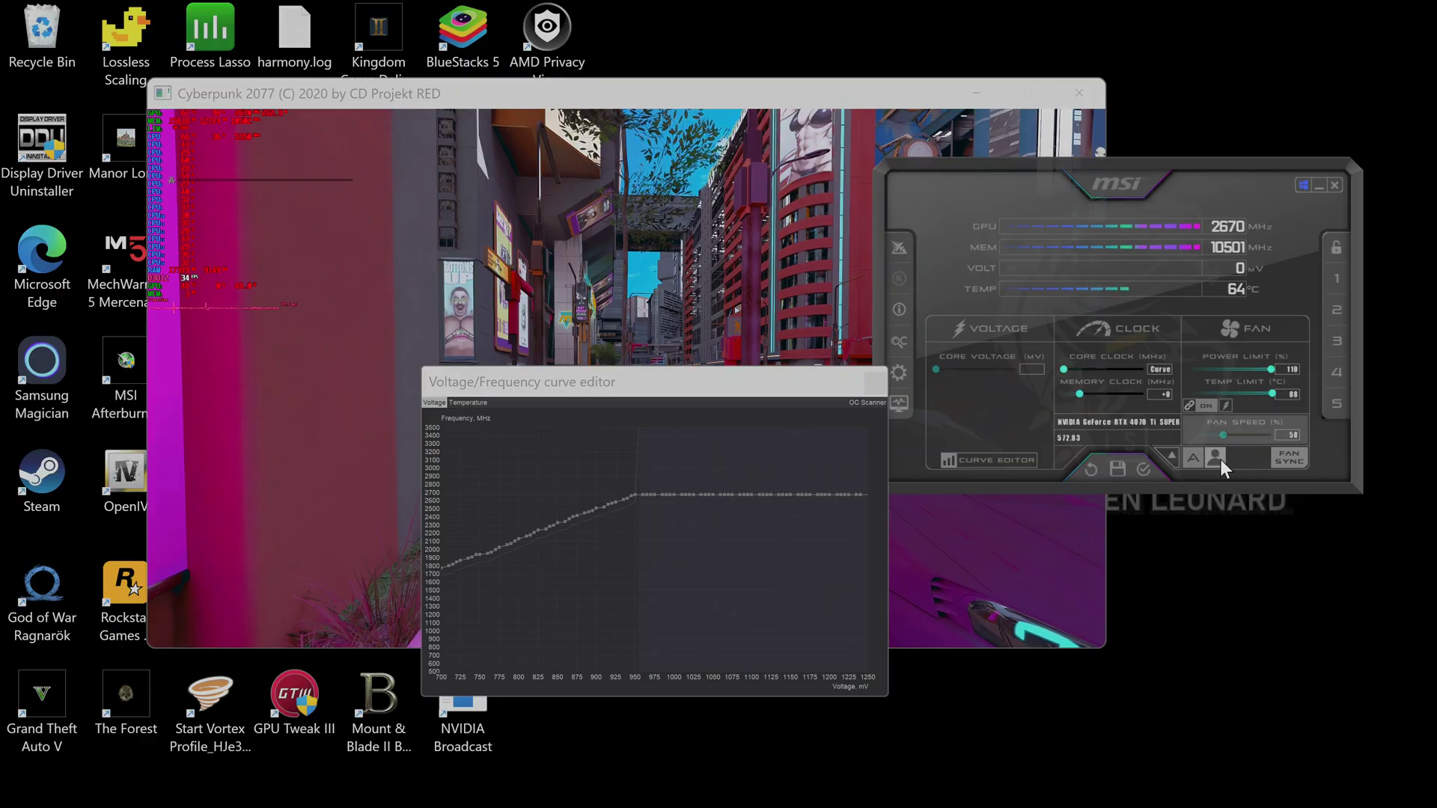
pyautogui.click(1144, 470)
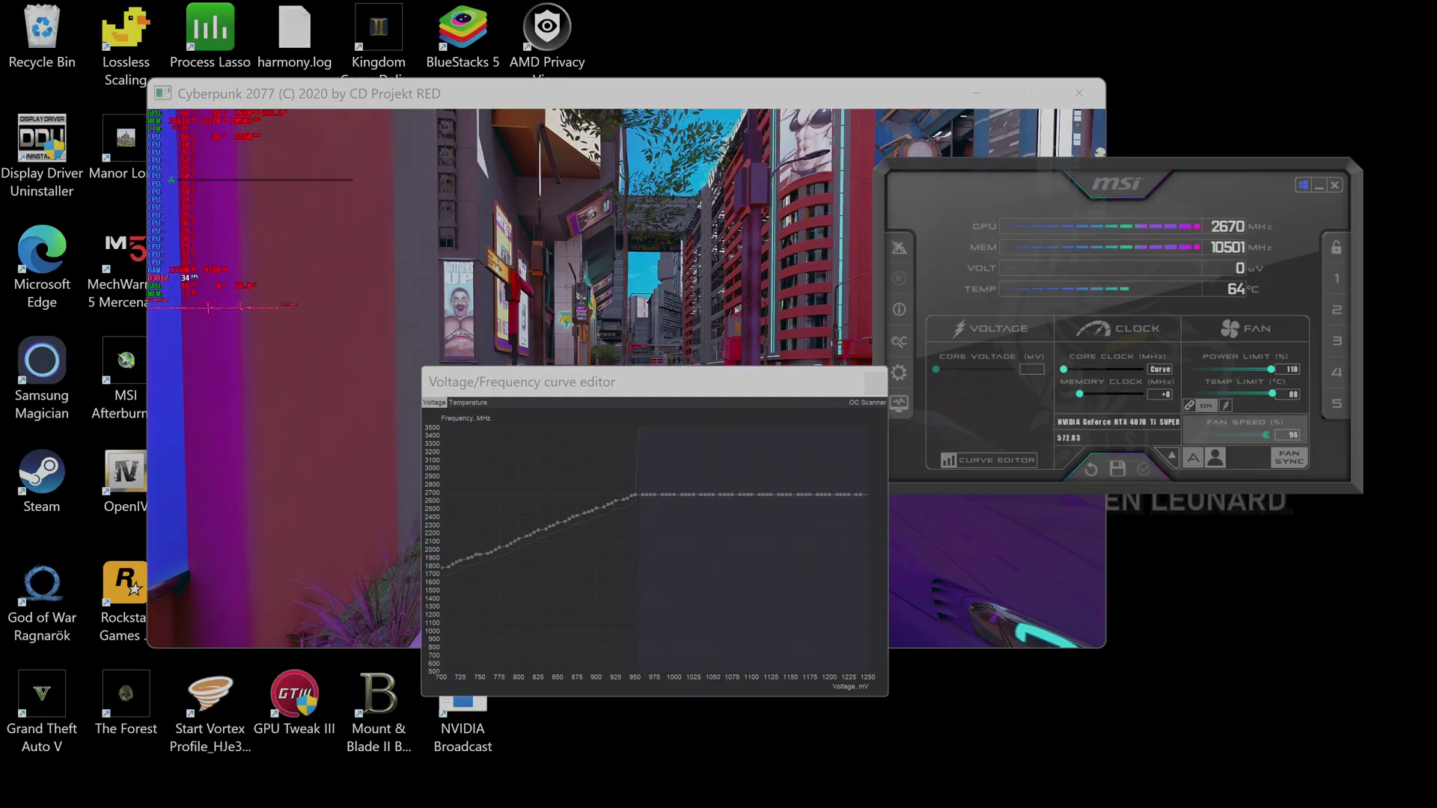
pyautogui.hotkey('alt', 'Tab')
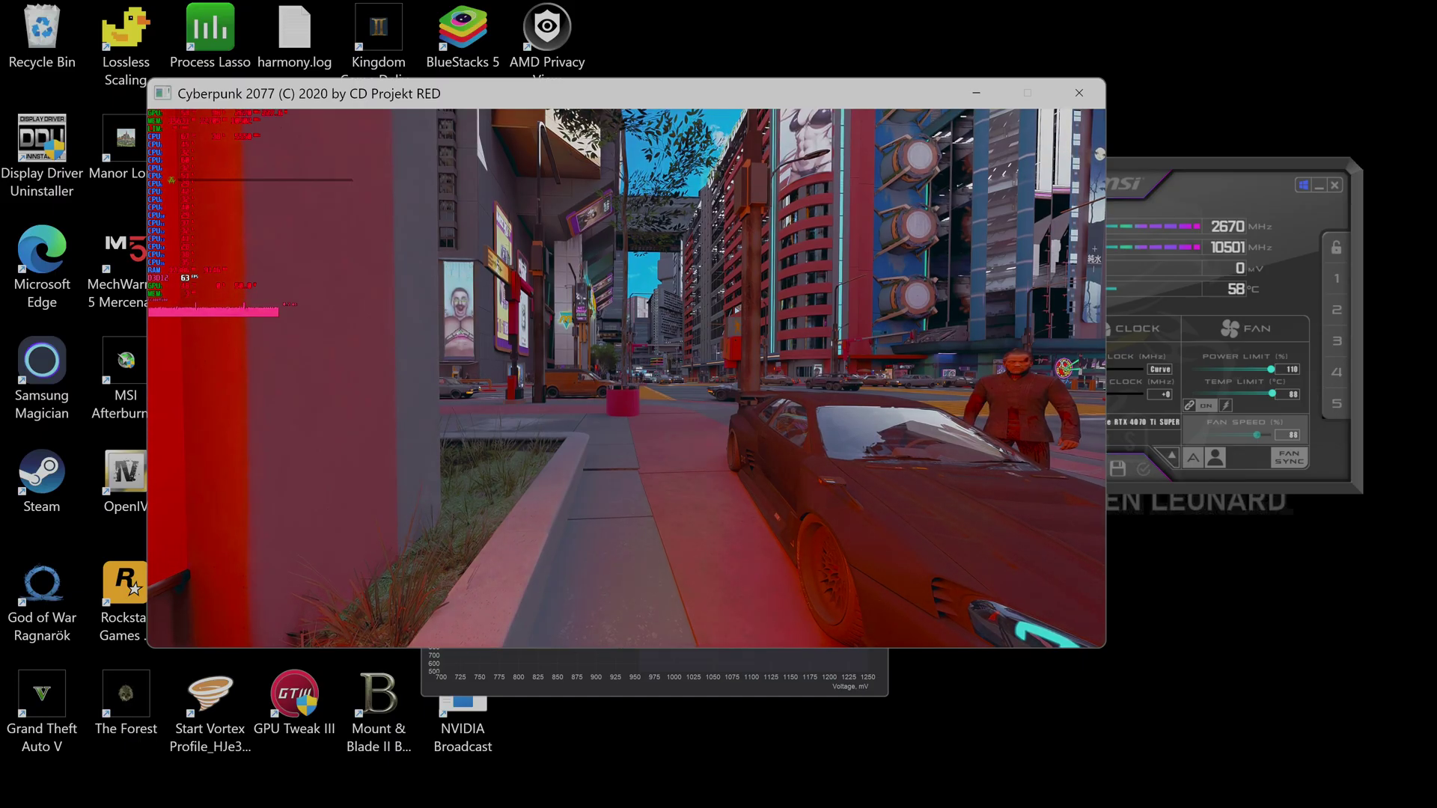
# Bring the Afterburner main panel forward and drag the memory clock offset to +1095 MHz.
pyautogui.press('super')
pyautogui.click(1236, 535)
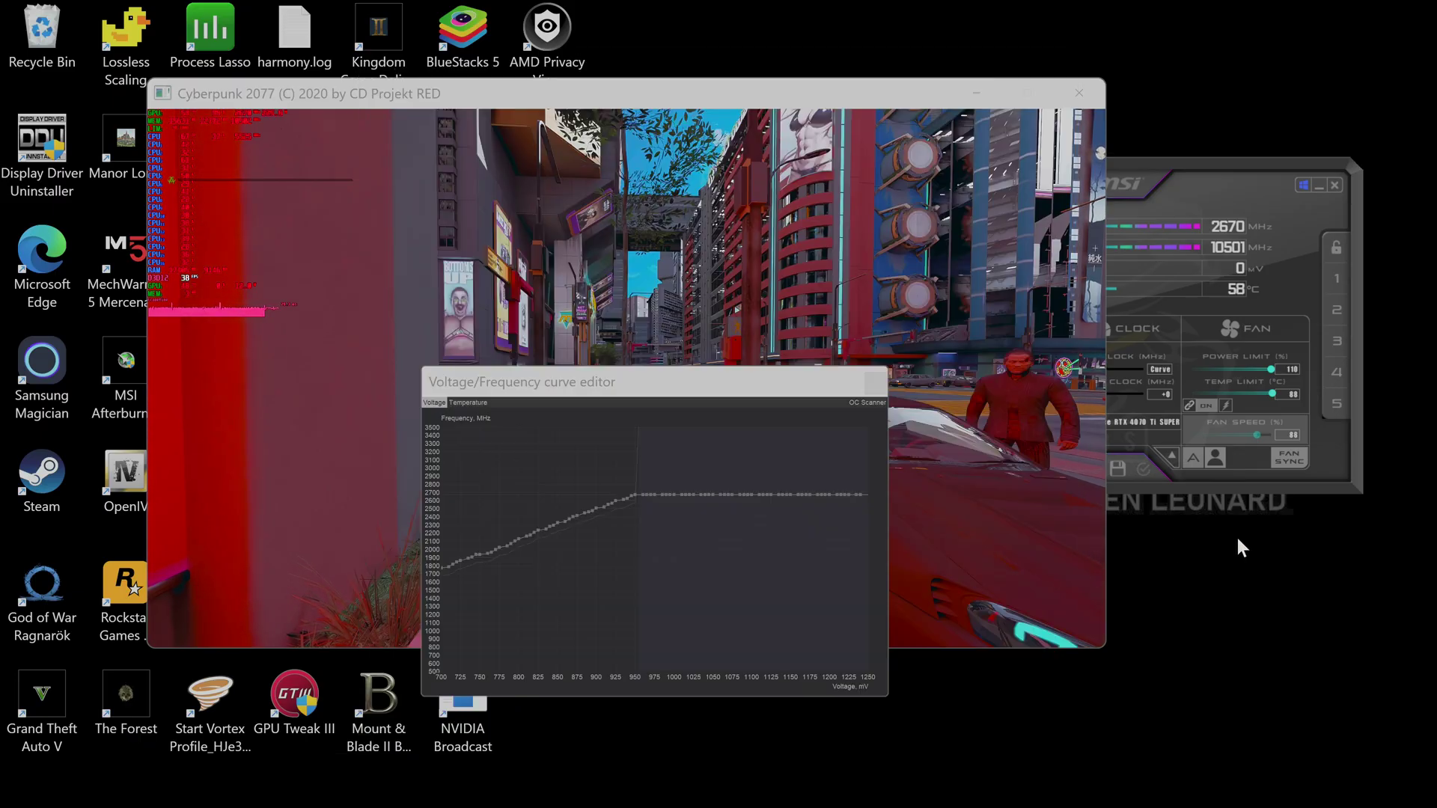
pyautogui.click(1227, 487)
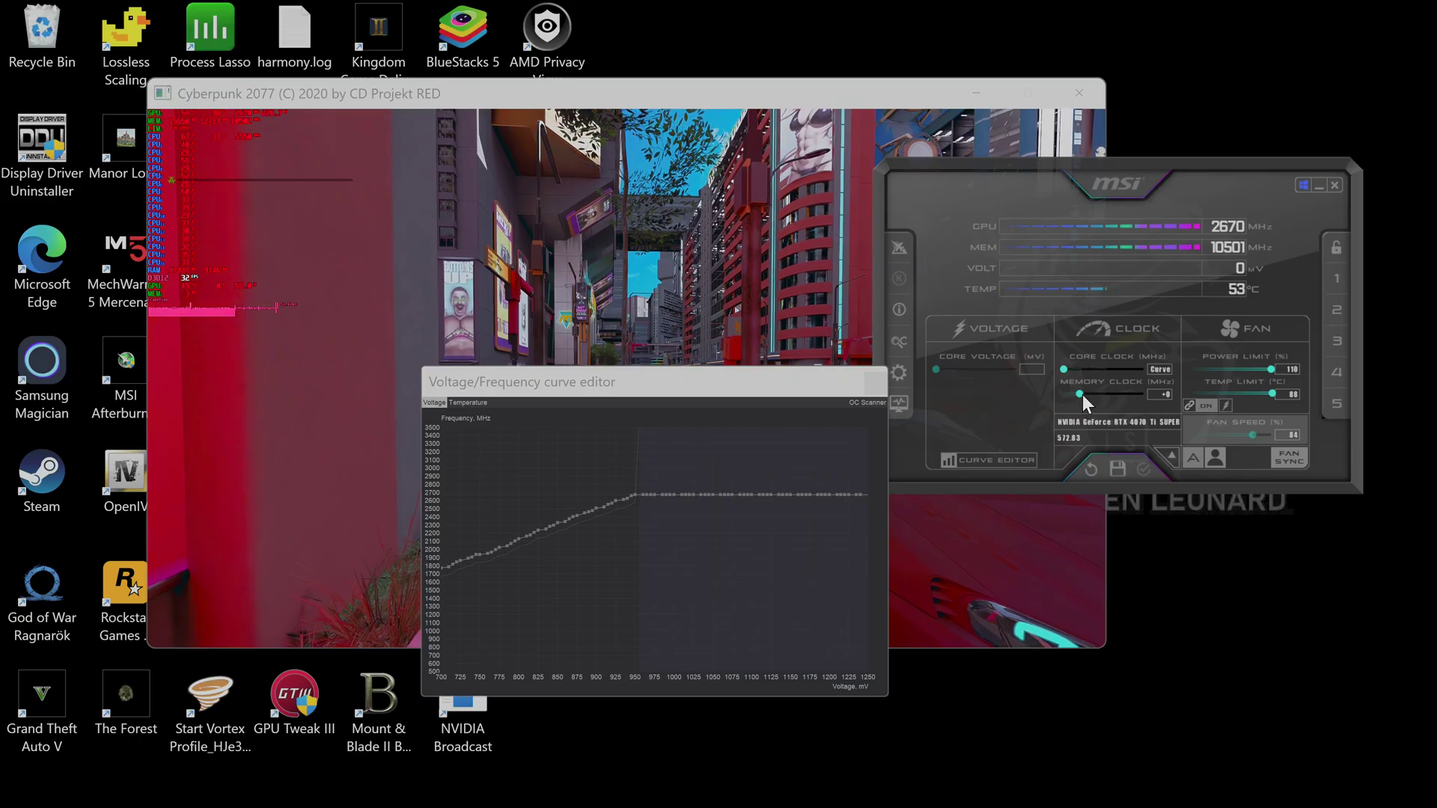
pyautogui.moveTo(1081, 393)
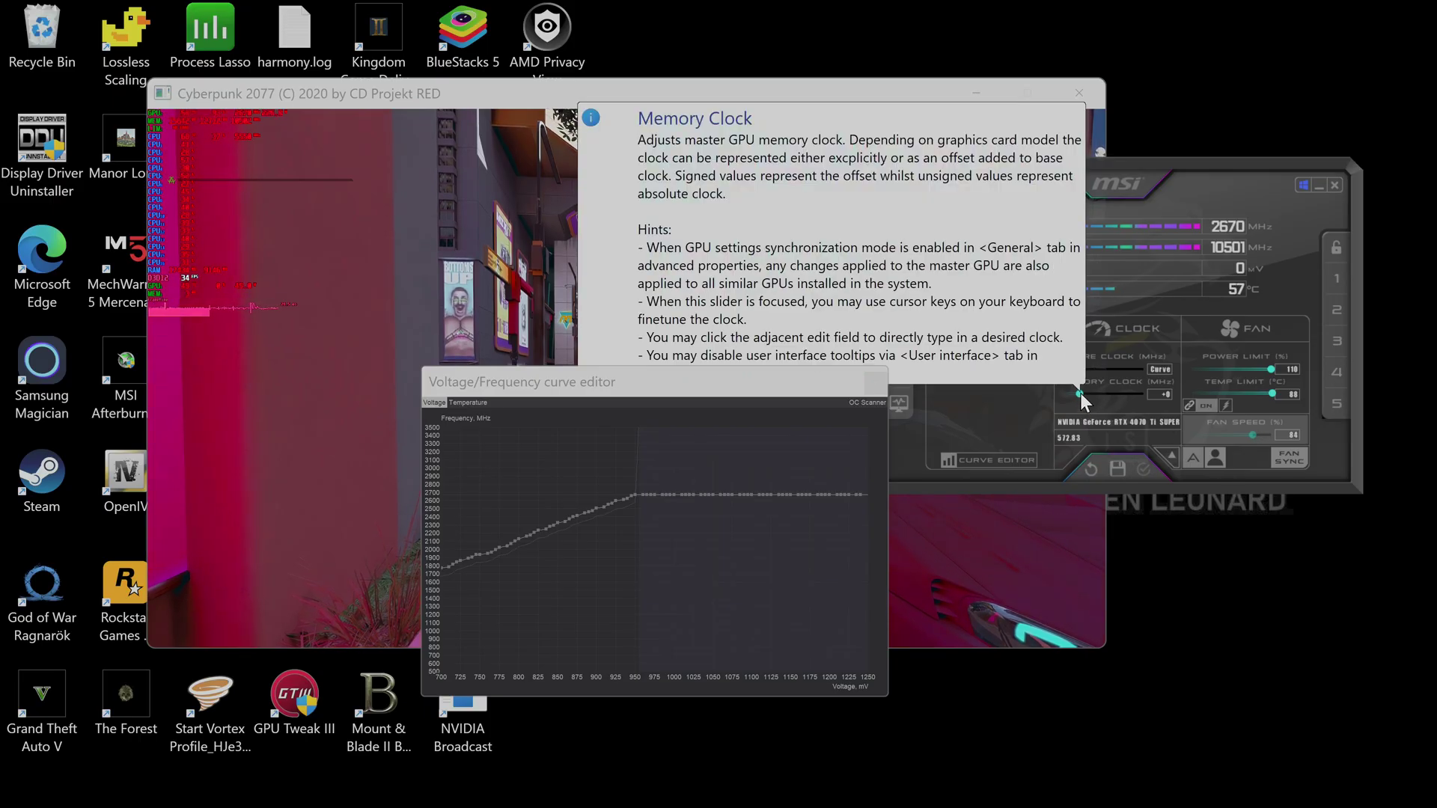
pyautogui.moveTo(1081, 394); pyautogui.dragTo(1114, 393)
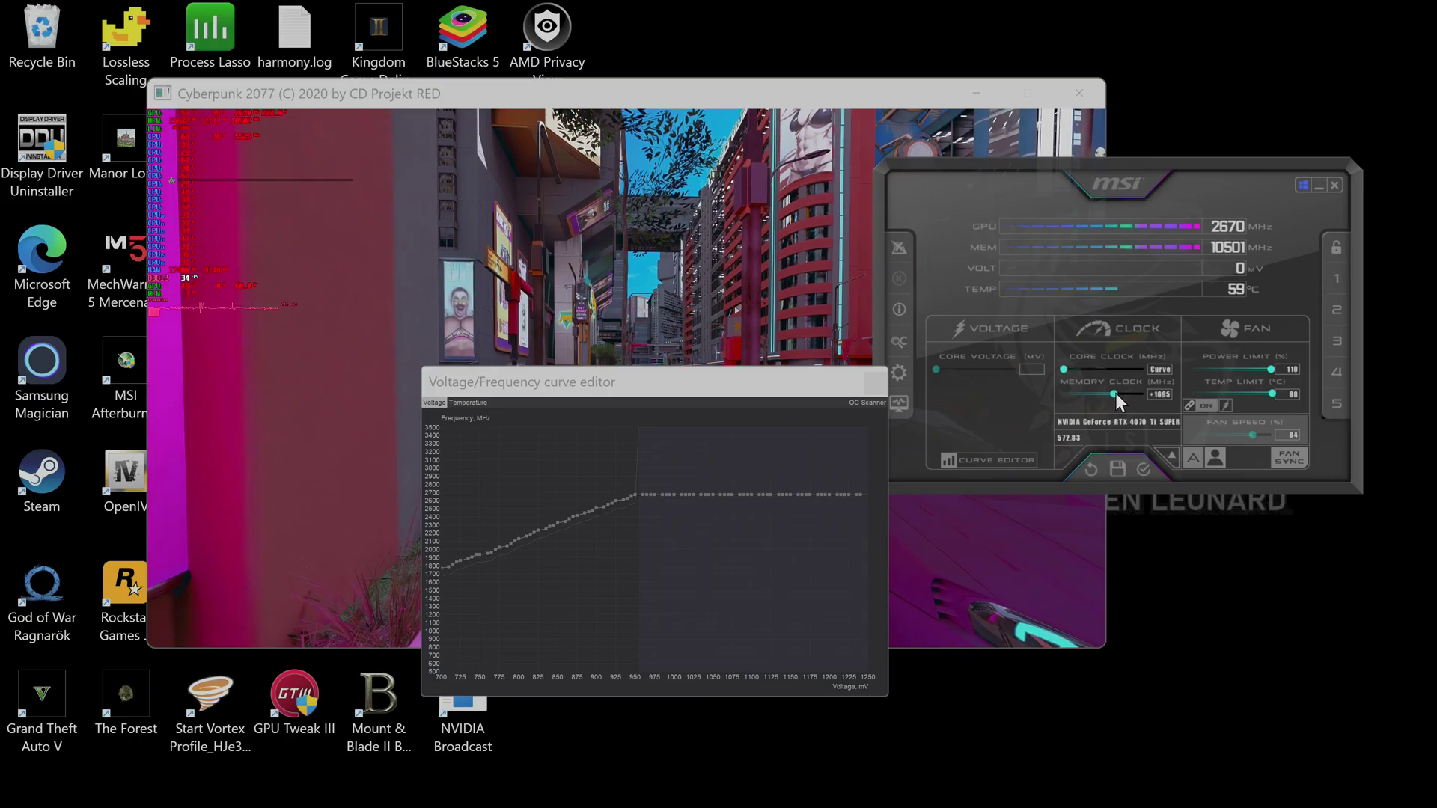
# Apply the memory clock increase, toggle manual fan control, and return to Cyberpunk 2077.
pyautogui.click(1144, 469)
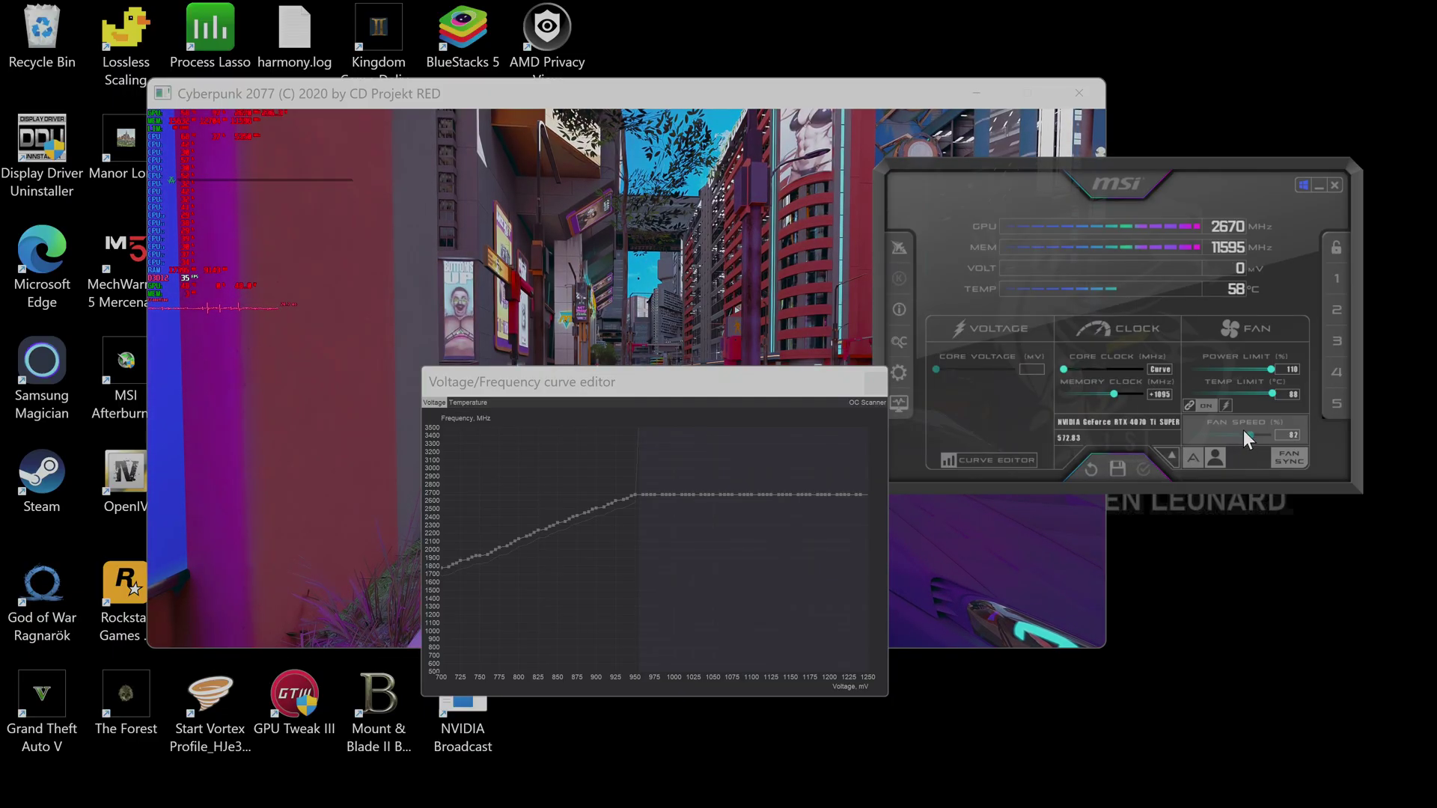
pyautogui.click(1216, 458)
pyautogui.click(1215, 459)
pyautogui.click(1219, 459)
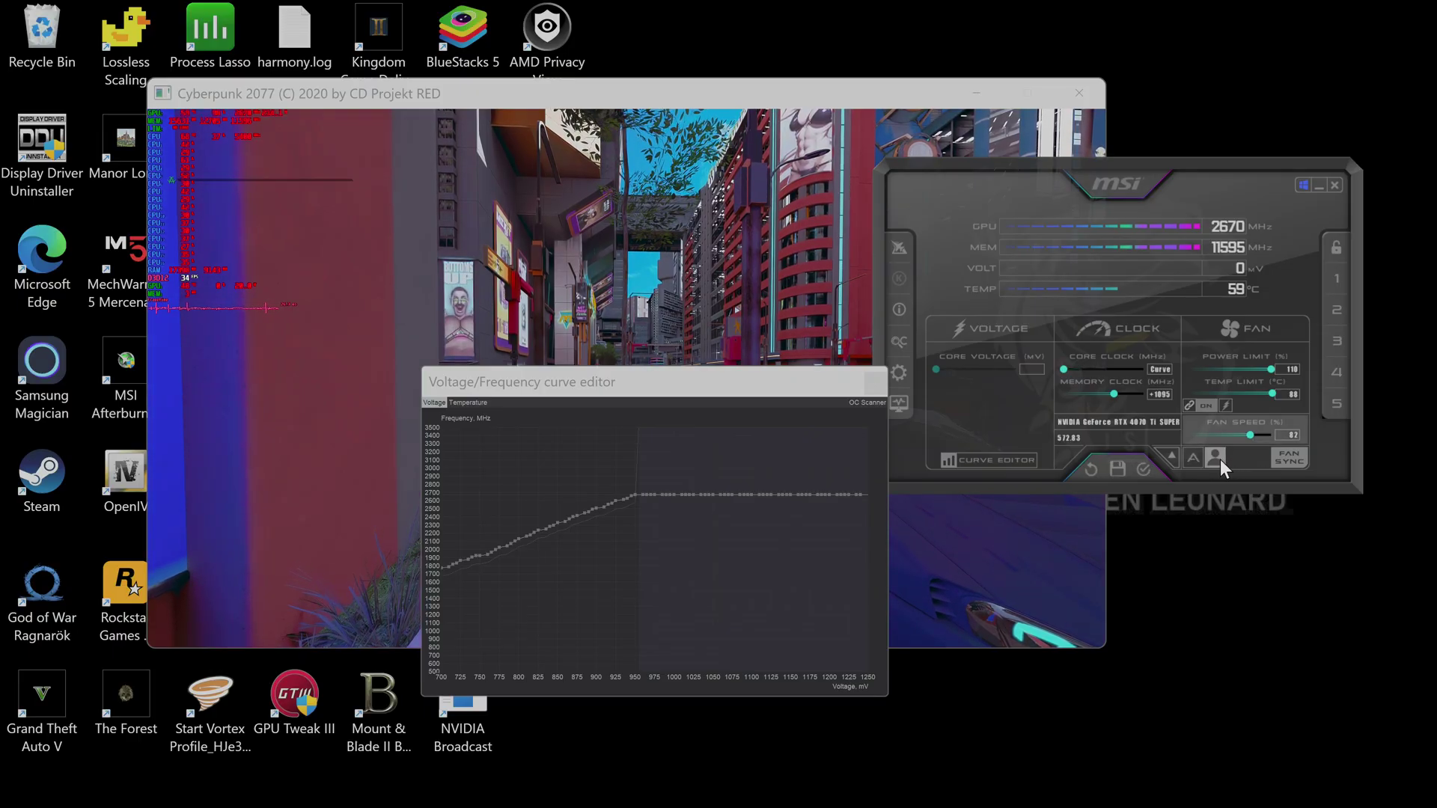
pyautogui.click(868, 265)
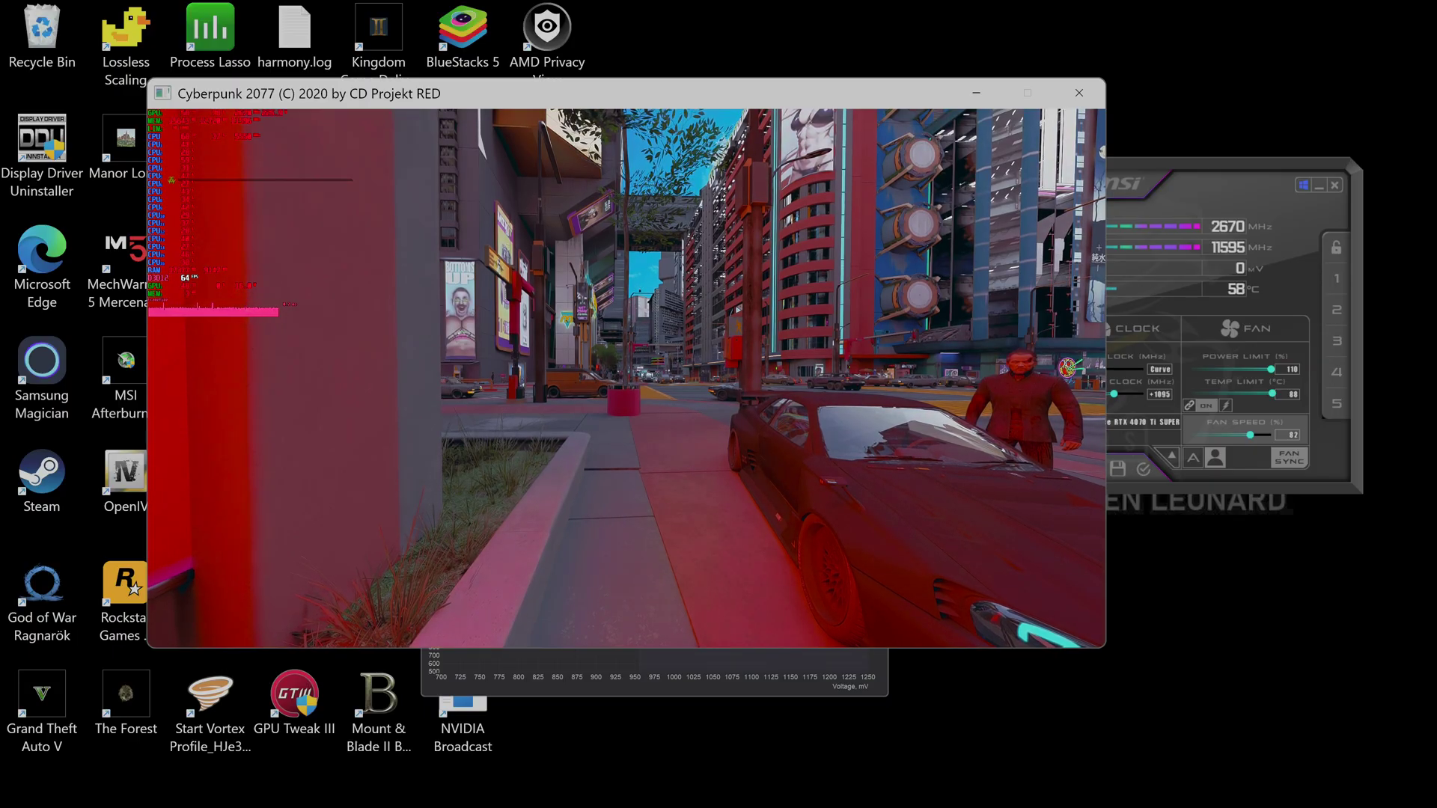
# Bring the MSI Afterburner main panel back in front of the game.
pyautogui.press('super')
pyautogui.click(1167, 546)
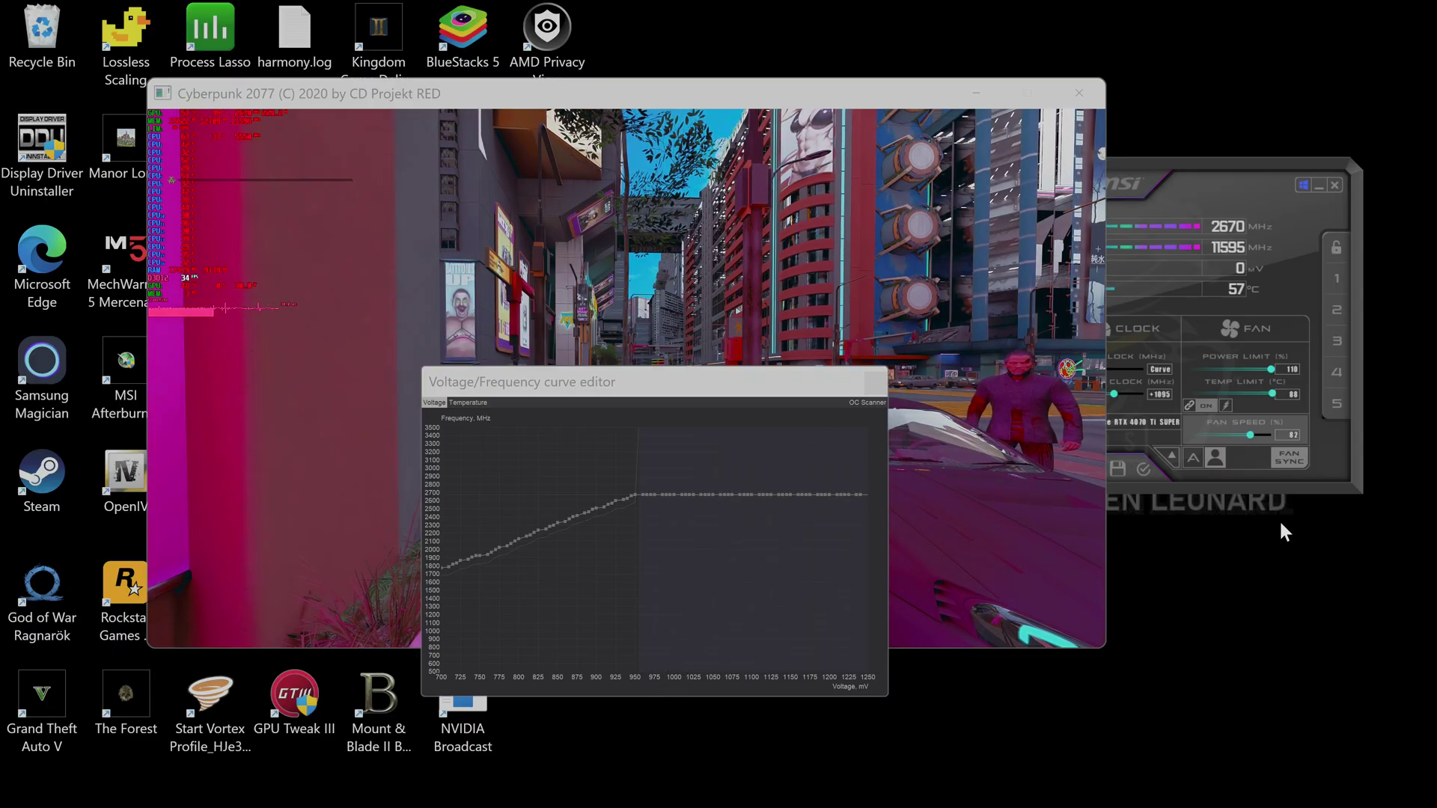
pyautogui.click(1184, 350)
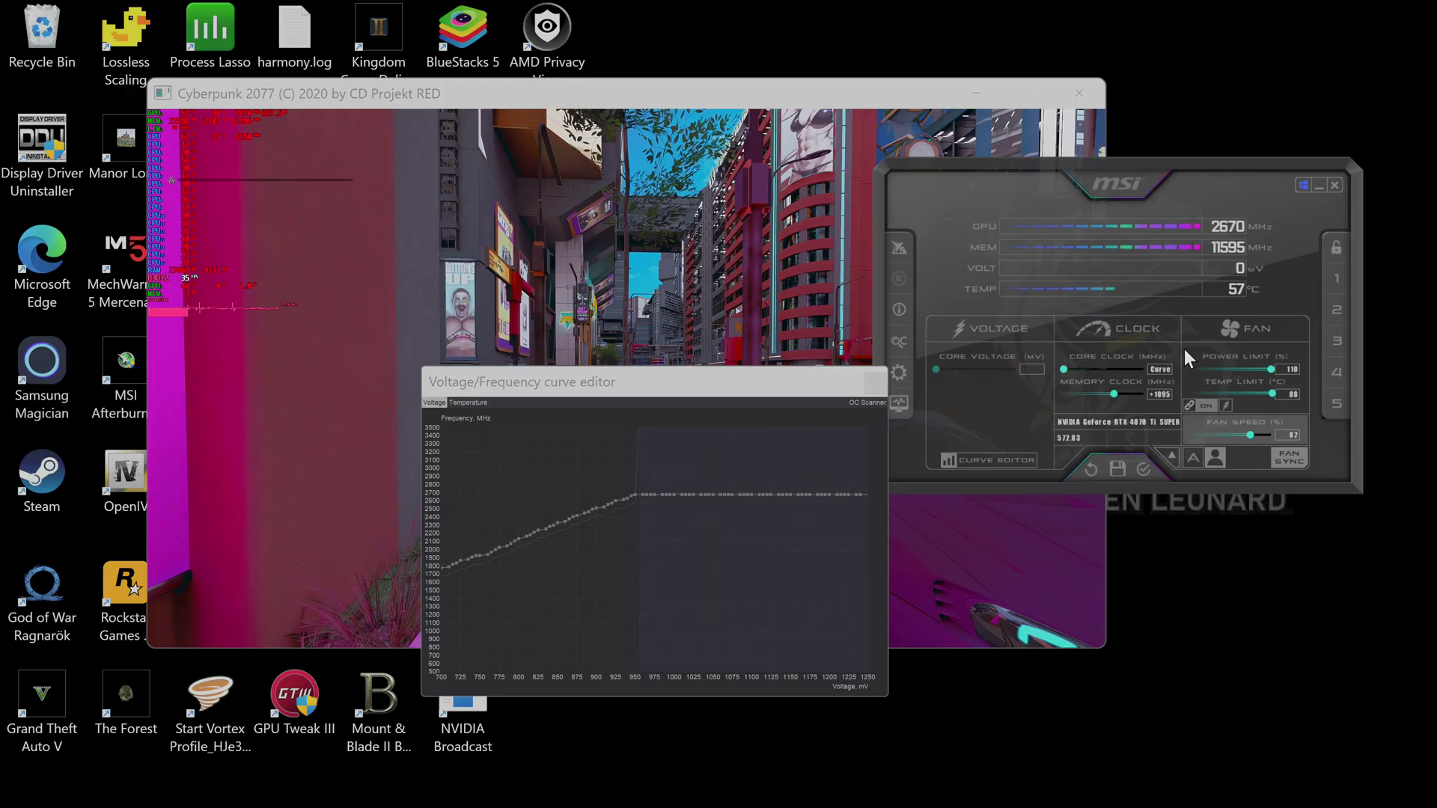
# Reset clocks, limits and curve to stock, then drag the 950 mV curve point upward.
pyautogui.click(1095, 471)
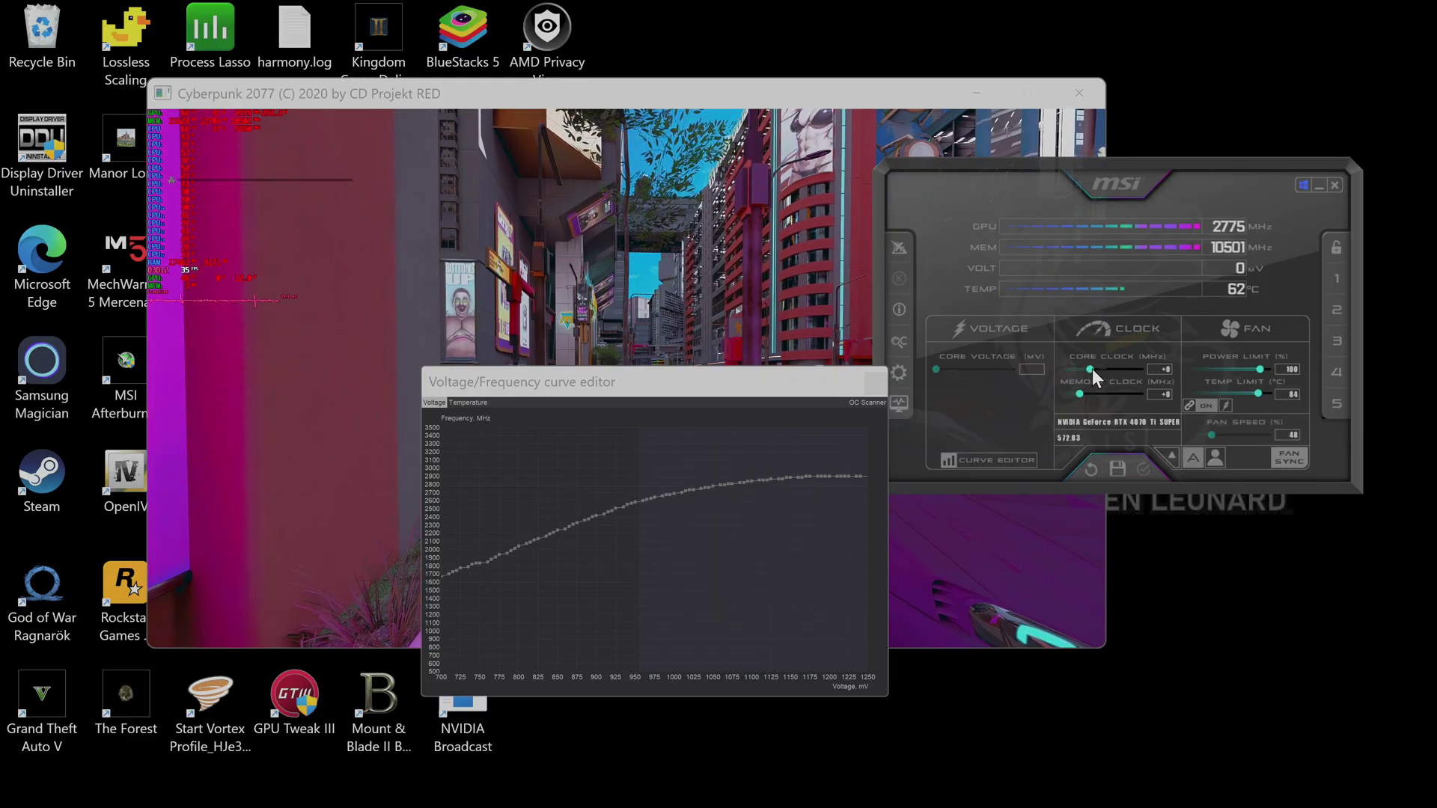
pyautogui.click(635, 500)
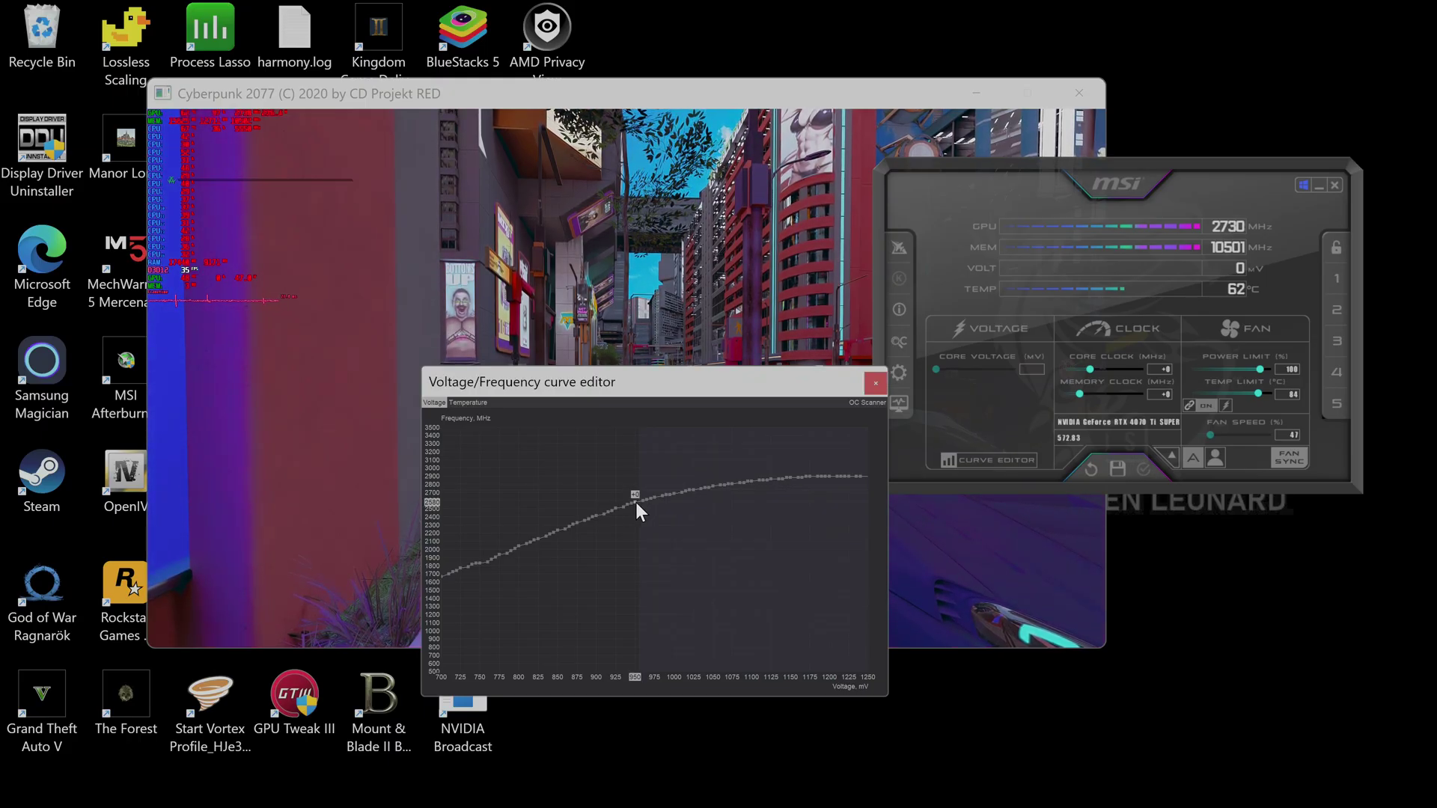
pyautogui.moveTo(636, 501)
pyautogui.mouseDown()
pyautogui.moveTo(649, 508)
pyautogui.moveTo(657, 484)
pyautogui.moveTo(659, 497)
pyautogui.mouseUp()
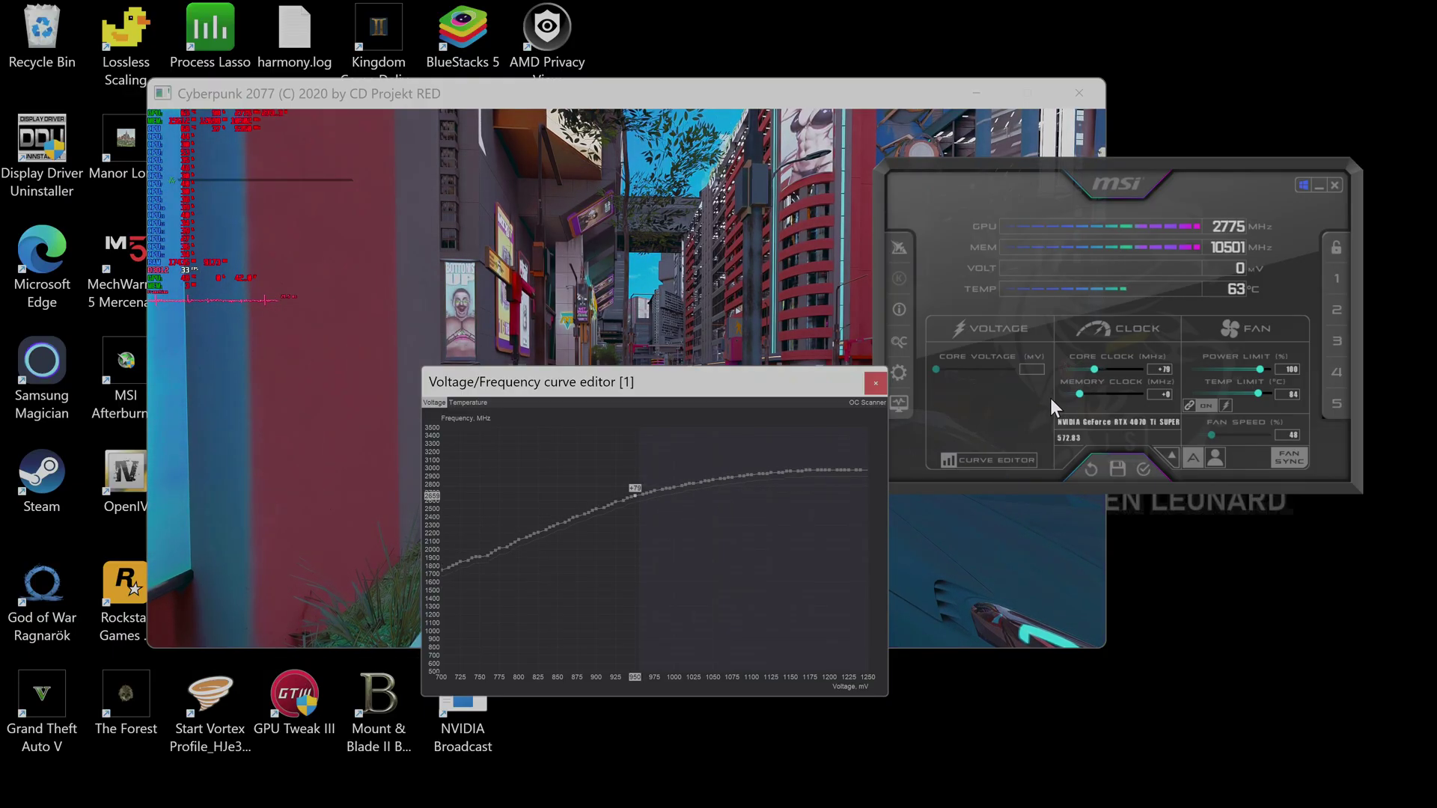
pyautogui.click(1094, 369)
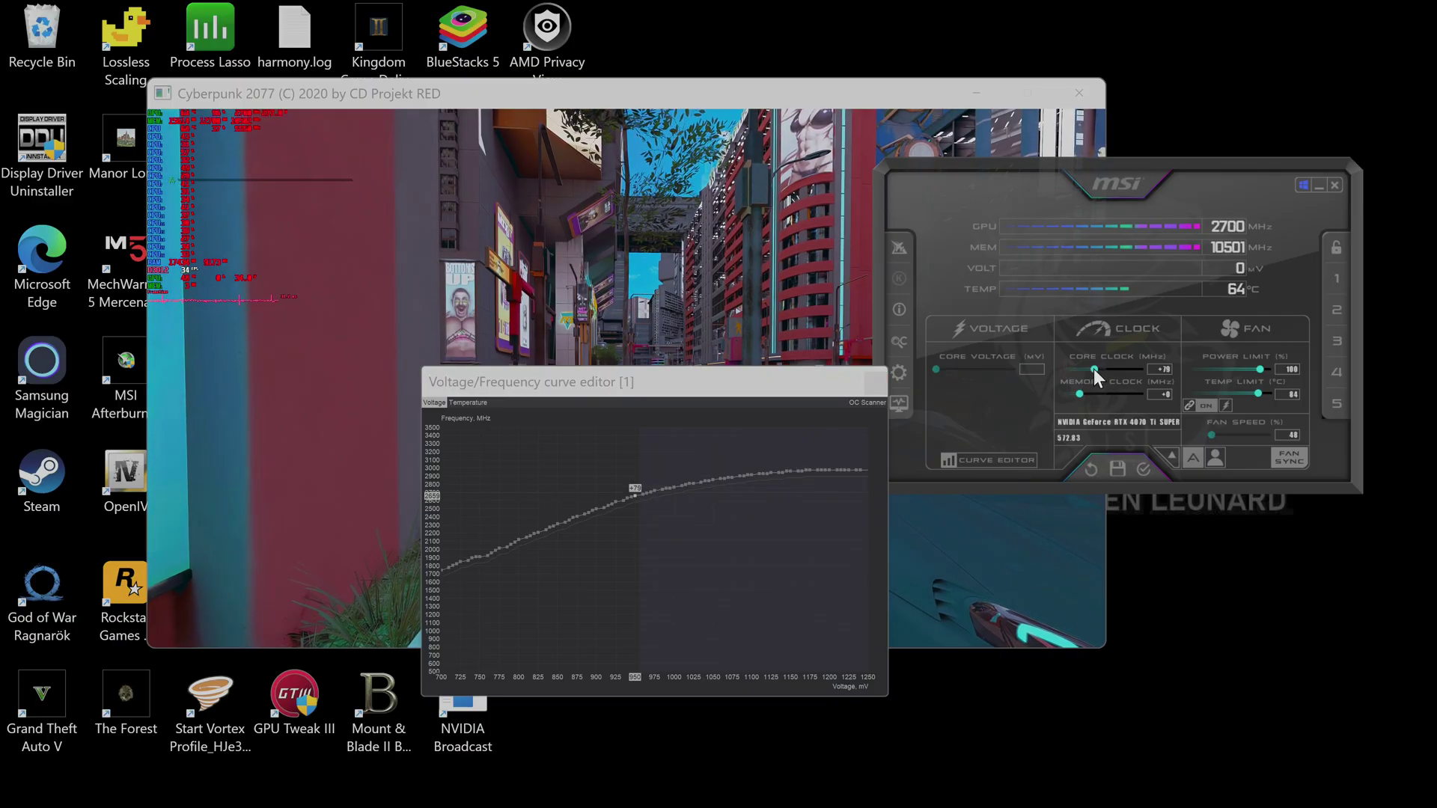
# Try core clock offsets from -17 to +133 MHz, settling on +121 MHz.
pyautogui.press('Right')
pyautogui.press('Right')
pyautogui.press('Right')
pyautogui.press('Right')
pyautogui.press('Right')
pyautogui.press('Right')
pyautogui.press('Right')
pyautogui.press('Right')
pyautogui.press('Right')
pyautogui.press('Right')
pyautogui.press('Right')
pyautogui.press('Right')
pyautogui.press('Right')
pyautogui.press('Right')
pyautogui.press('Right')
pyautogui.press('Right')
pyautogui.press('Right')
pyautogui.press('Right')
pyautogui.press('Right')
pyautogui.press('Right')
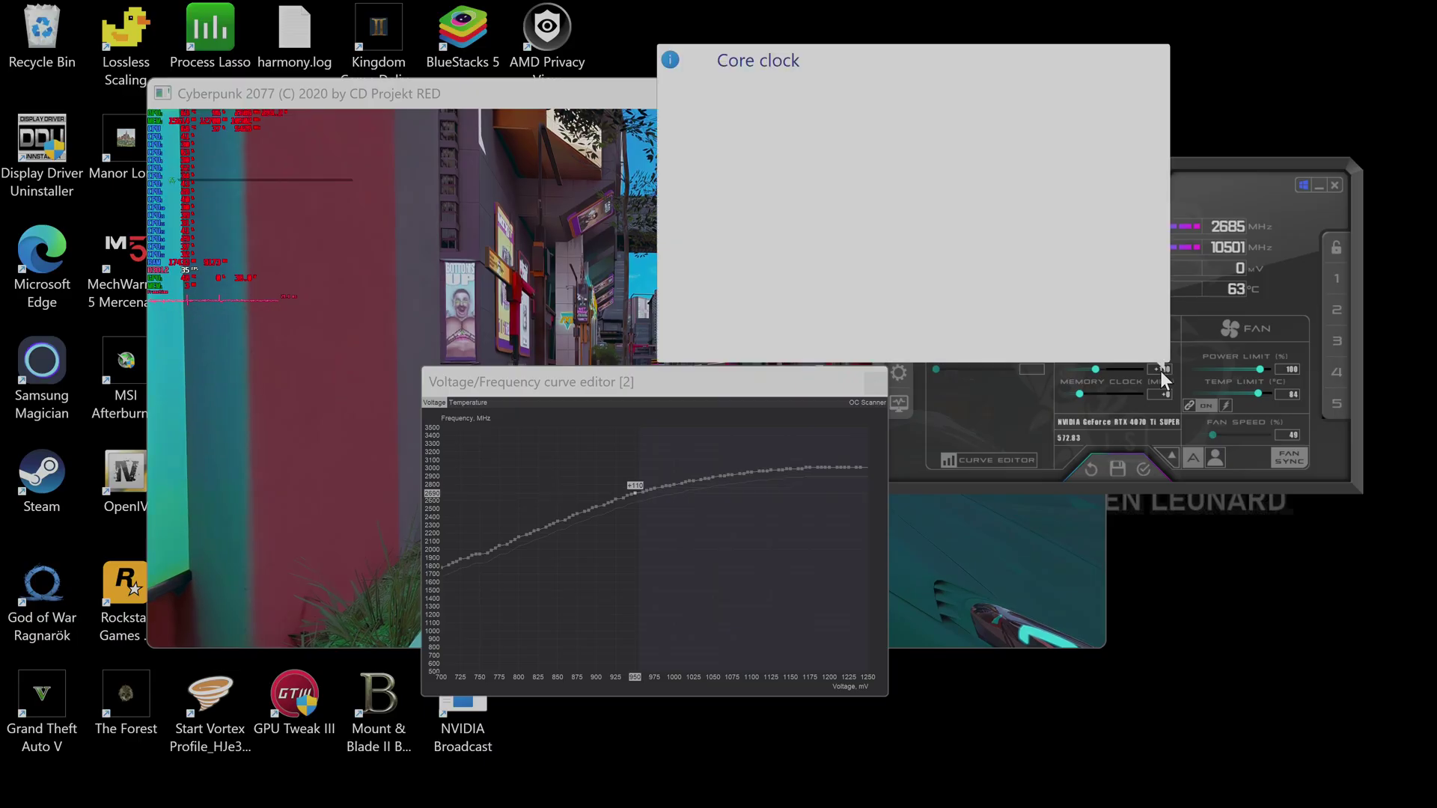
pyautogui.press('Left')
pyautogui.press('Left')
pyautogui.press('Left')
pyautogui.press('Left')
pyautogui.press('Left')
pyautogui.press('Left')
pyautogui.press('Left')
pyautogui.press('Left')
pyautogui.press('Left')
pyautogui.press('Left')
pyautogui.press('Left')
pyautogui.press('Left')
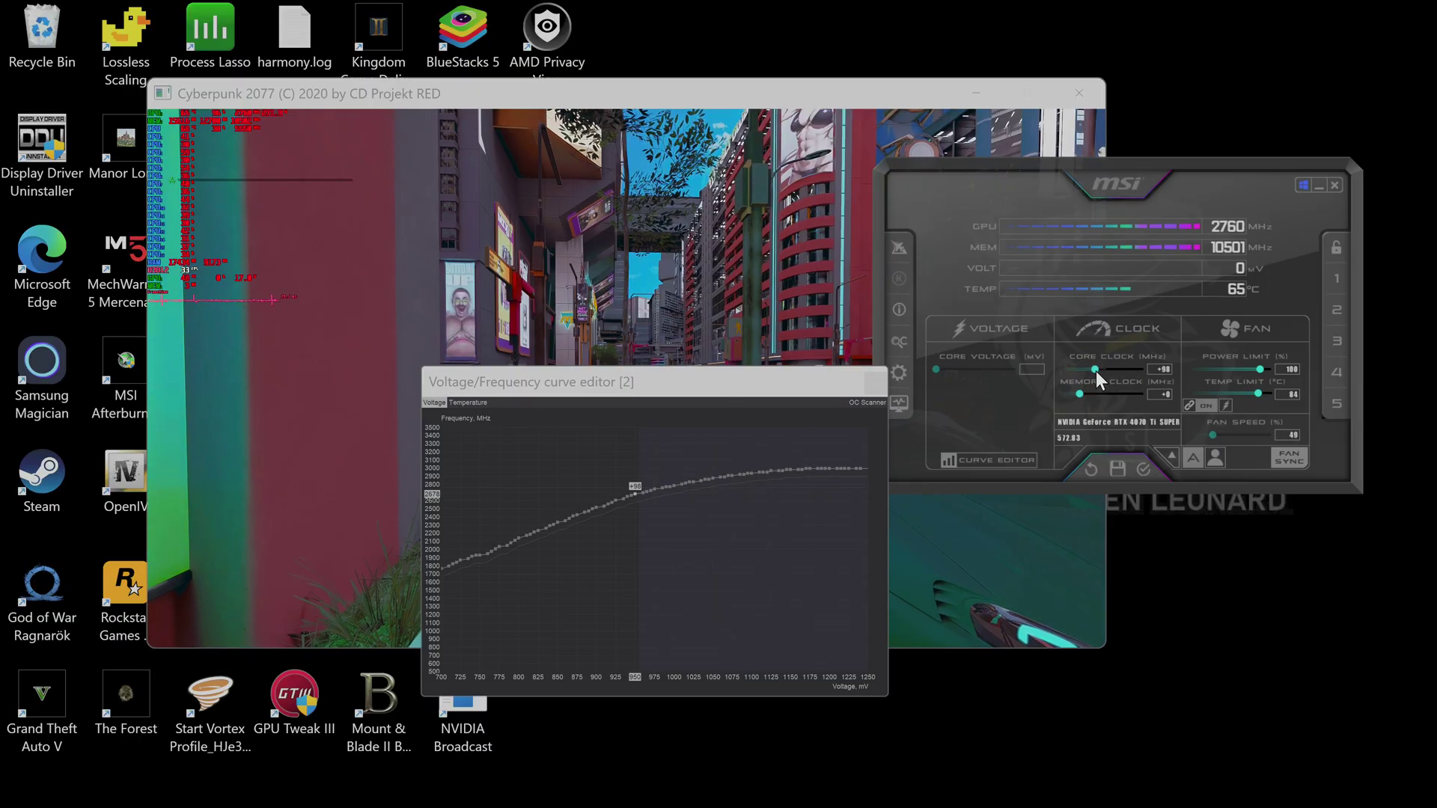
pyautogui.press('Right')
pyautogui.press('Right')
pyautogui.press('Right')
pyautogui.press('Right')
pyautogui.press('Right')
pyautogui.press('Right')
pyautogui.press('Right')
pyautogui.press('Right')
pyautogui.press('Right')
pyautogui.press('Right')
pyautogui.press('Right')
pyautogui.press('Right')
pyautogui.press('Right')
pyautogui.press('Right')
pyautogui.press('Right')
pyautogui.press('Right')
pyautogui.press('Right')
pyautogui.press('Right')
pyautogui.press('Right')
pyautogui.press('Right')
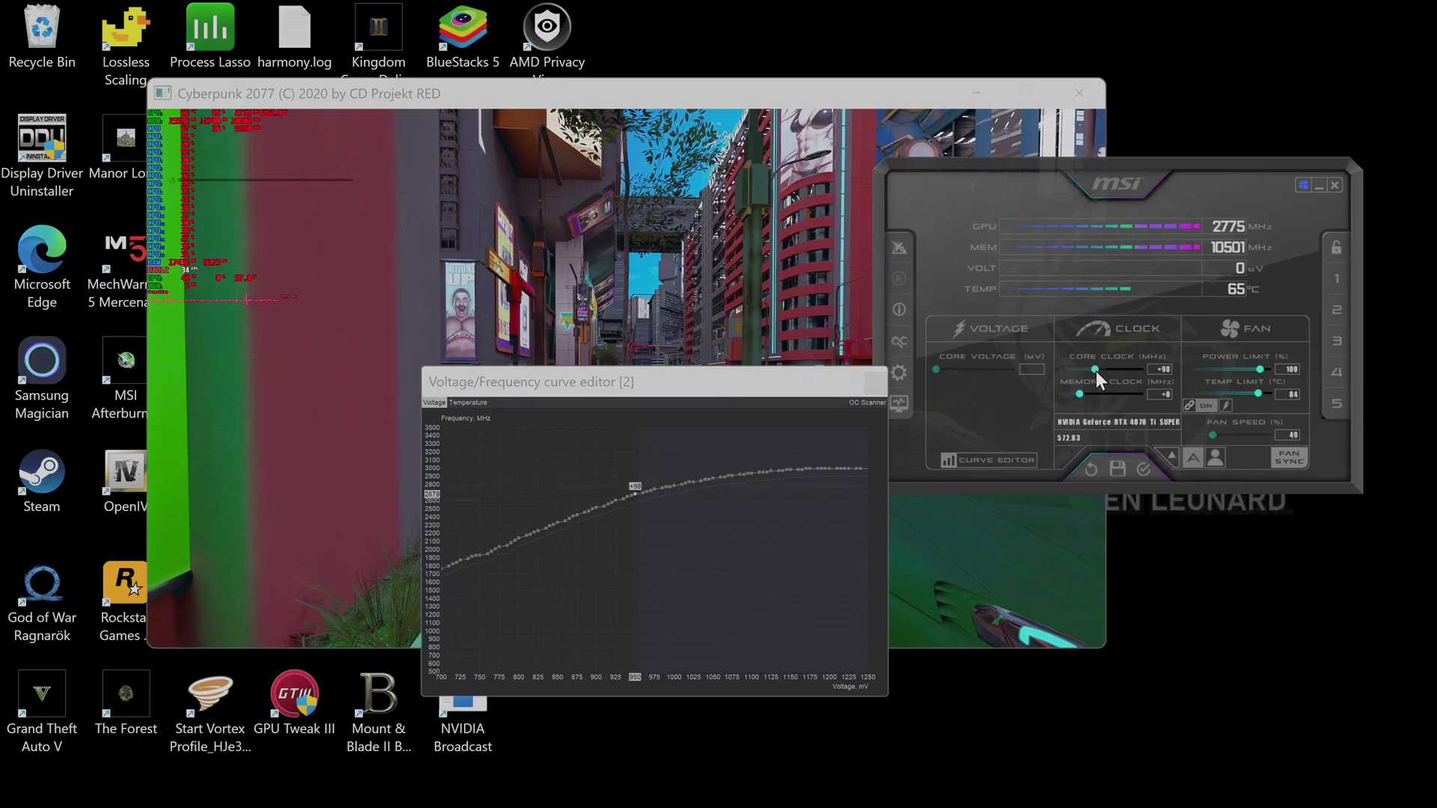
pyautogui.press('Left')
pyautogui.press('Left')
pyautogui.press('Left')
pyautogui.press('Left')
pyautogui.press('Left')
pyautogui.press('Left')
pyautogui.press('Left')
pyautogui.press('Left')
pyautogui.press('Left')
pyautogui.press('Left')
pyautogui.press('Left')
pyautogui.press('Left')
pyautogui.press('Left')
pyautogui.press('Left')
pyautogui.press('Left')
pyautogui.press('Left')
pyautogui.press('Left')
pyautogui.press('Left')
pyautogui.press('Left')
pyautogui.press('Left')
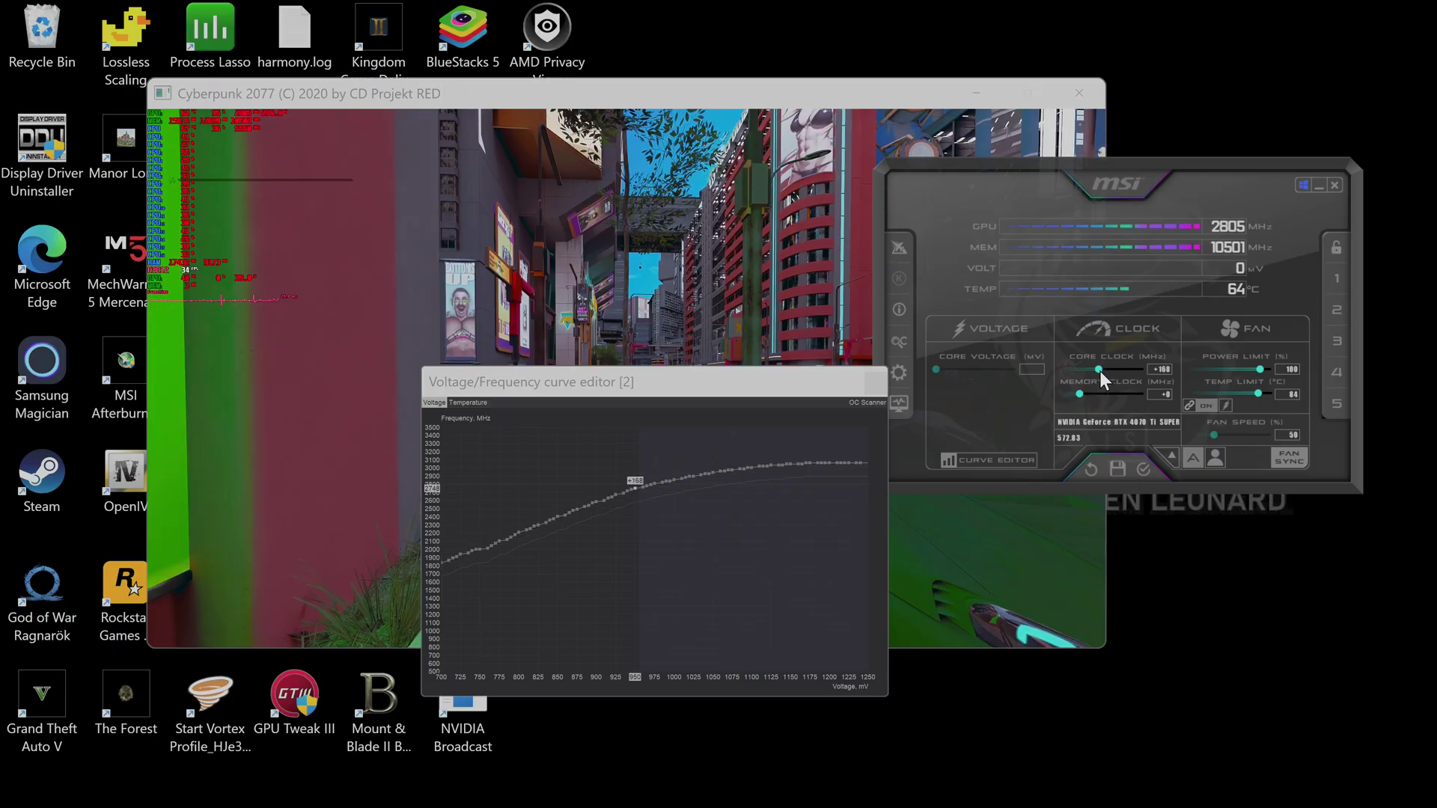
pyautogui.press('Left')
pyautogui.press('Left')
pyautogui.press('Left')
pyautogui.press('Left')
pyautogui.press('Left')
pyautogui.press('Left')
pyautogui.press('Left')
pyautogui.press('Left')
pyautogui.press('Left')
pyautogui.press('Left')
pyautogui.press('Left')
pyautogui.press('Left')
pyautogui.press('Left')
pyautogui.press('Left')
pyautogui.press('Left')
pyautogui.press('Left')
pyautogui.press('Left')
pyautogui.press('Left')
pyautogui.press('Left')
pyautogui.press('Left')
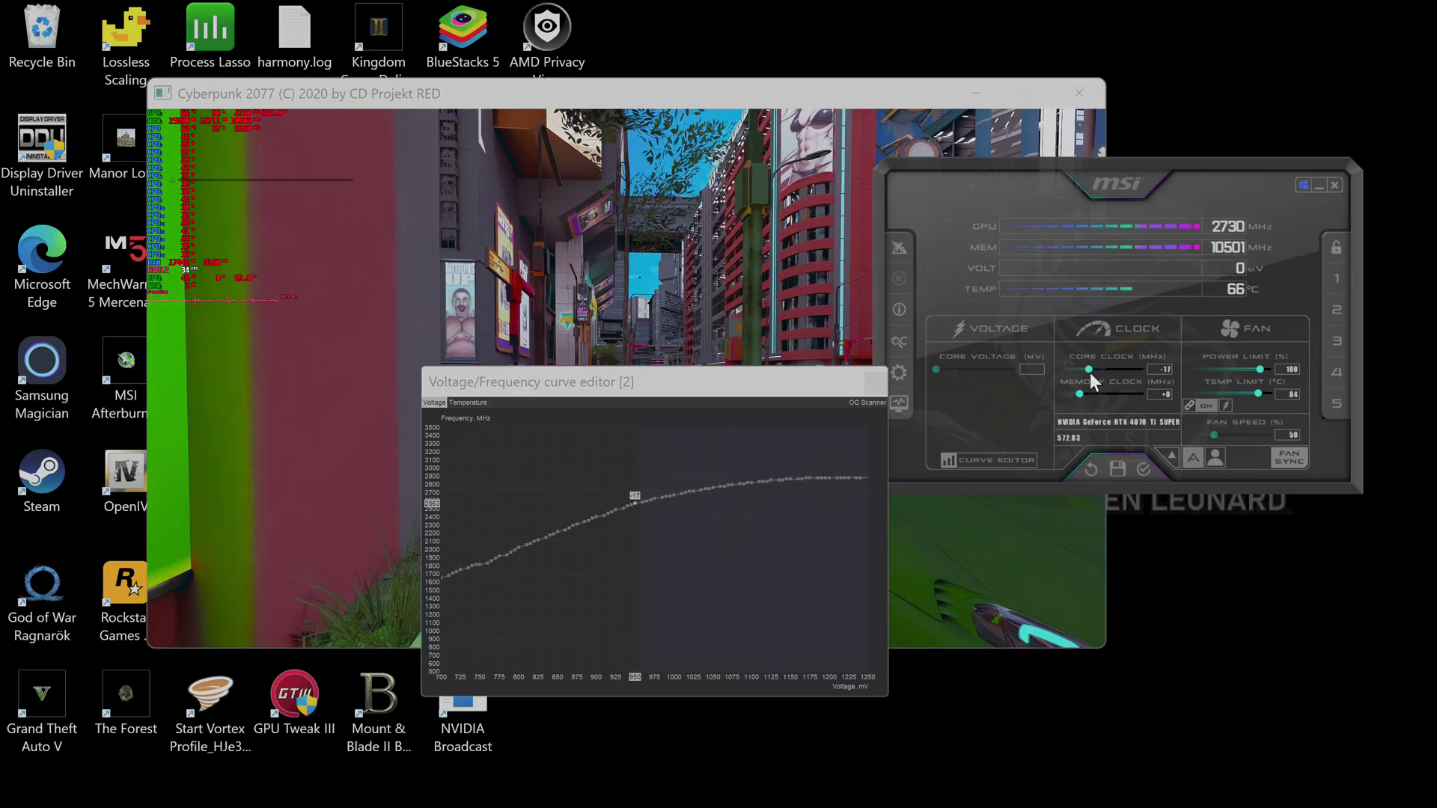
pyautogui.moveTo(1090, 373); pyautogui.dragTo(1094, 372)
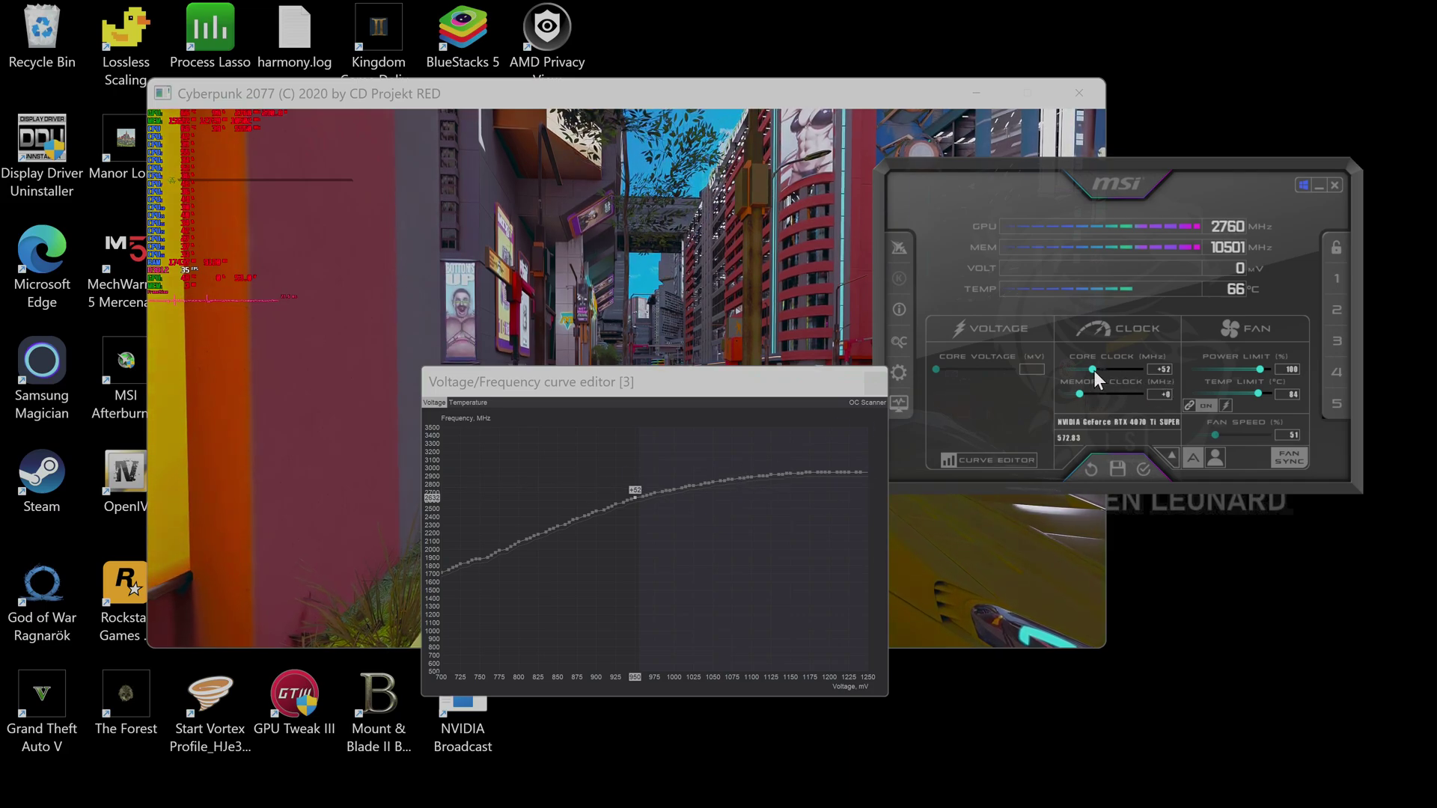
pyautogui.moveTo(1094, 371); pyautogui.dragTo(1097, 370)
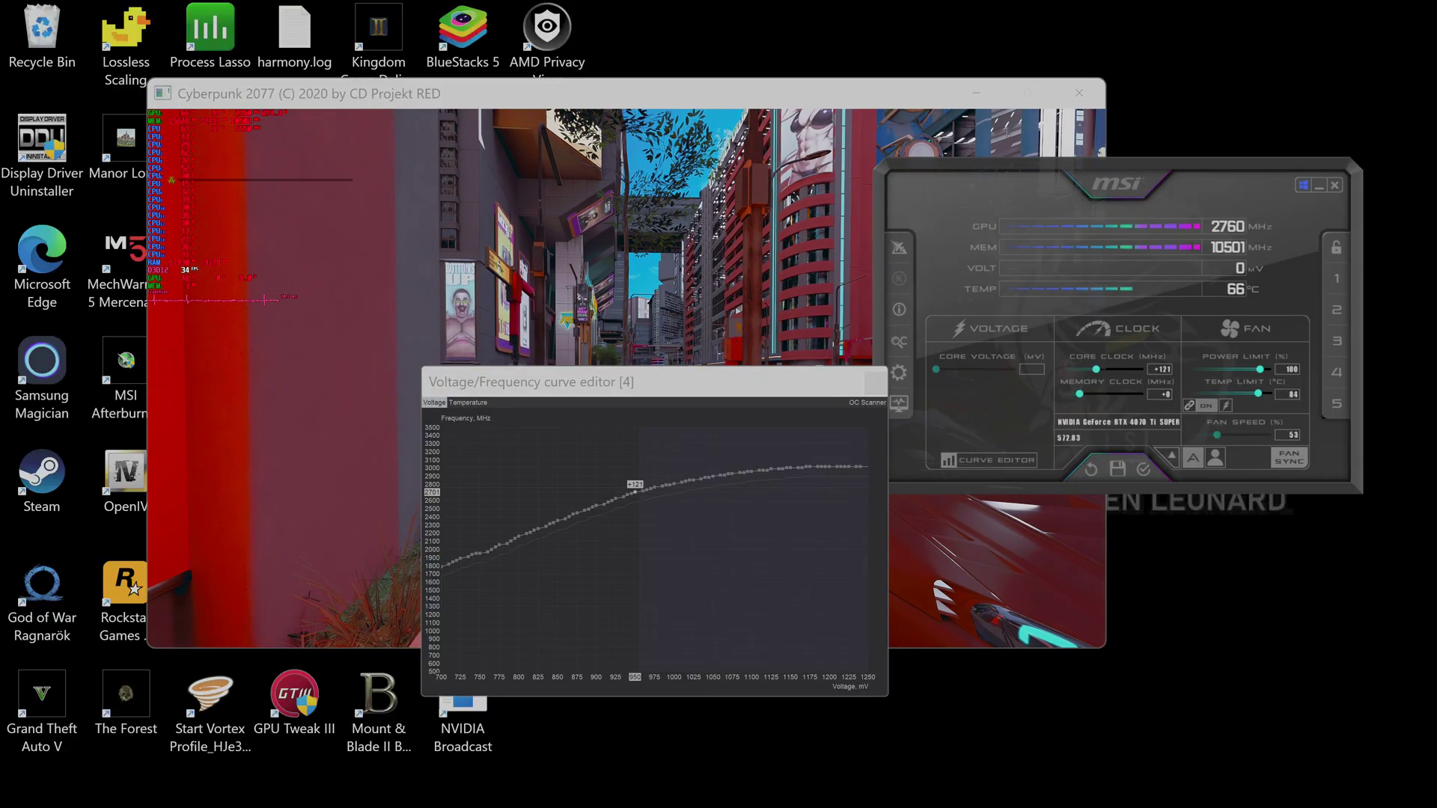
pyautogui.press('super')
pyautogui.press('super')
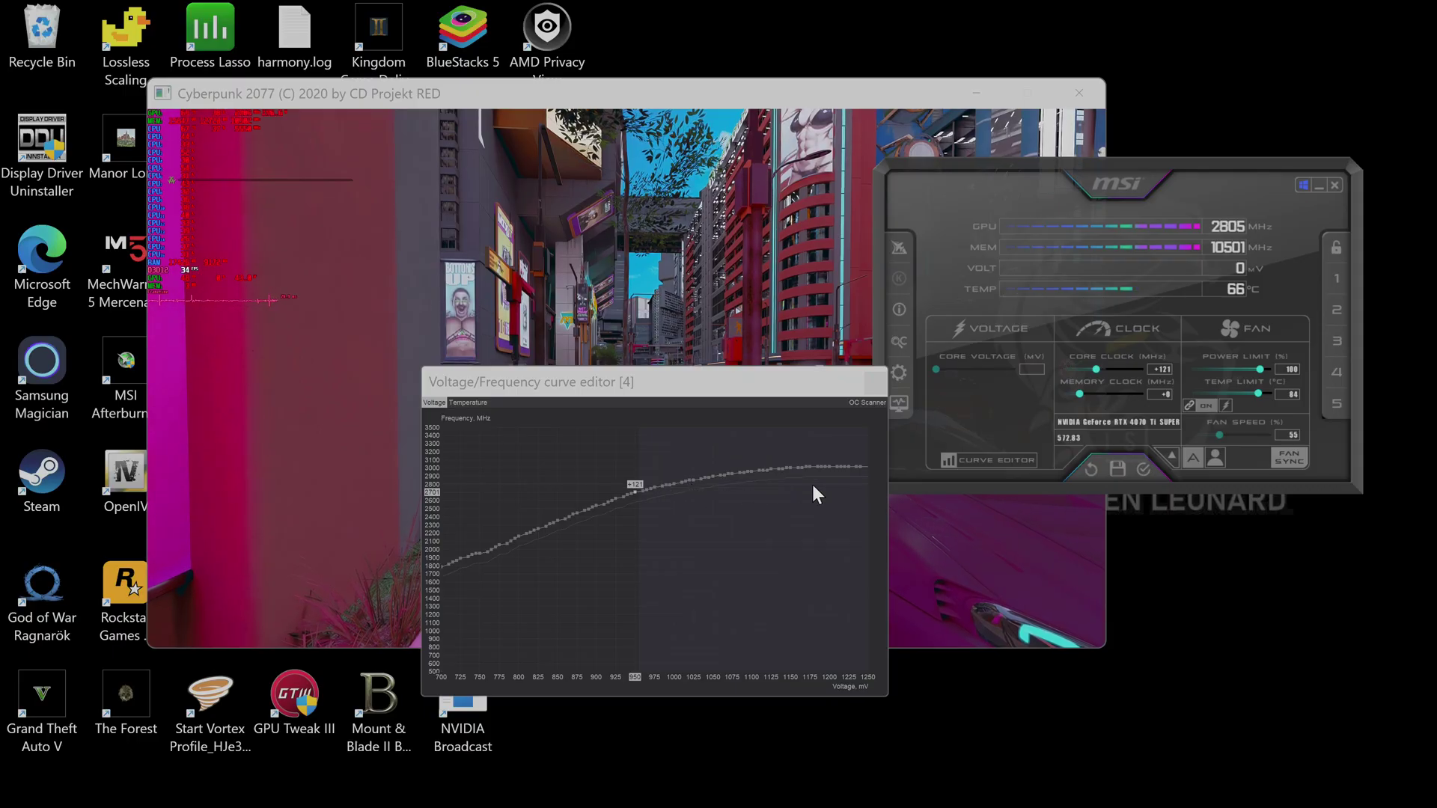
# Select the 1000 mV point, pull higher points down to about 2625 MHz, and apply.
pyautogui.click(671, 485)
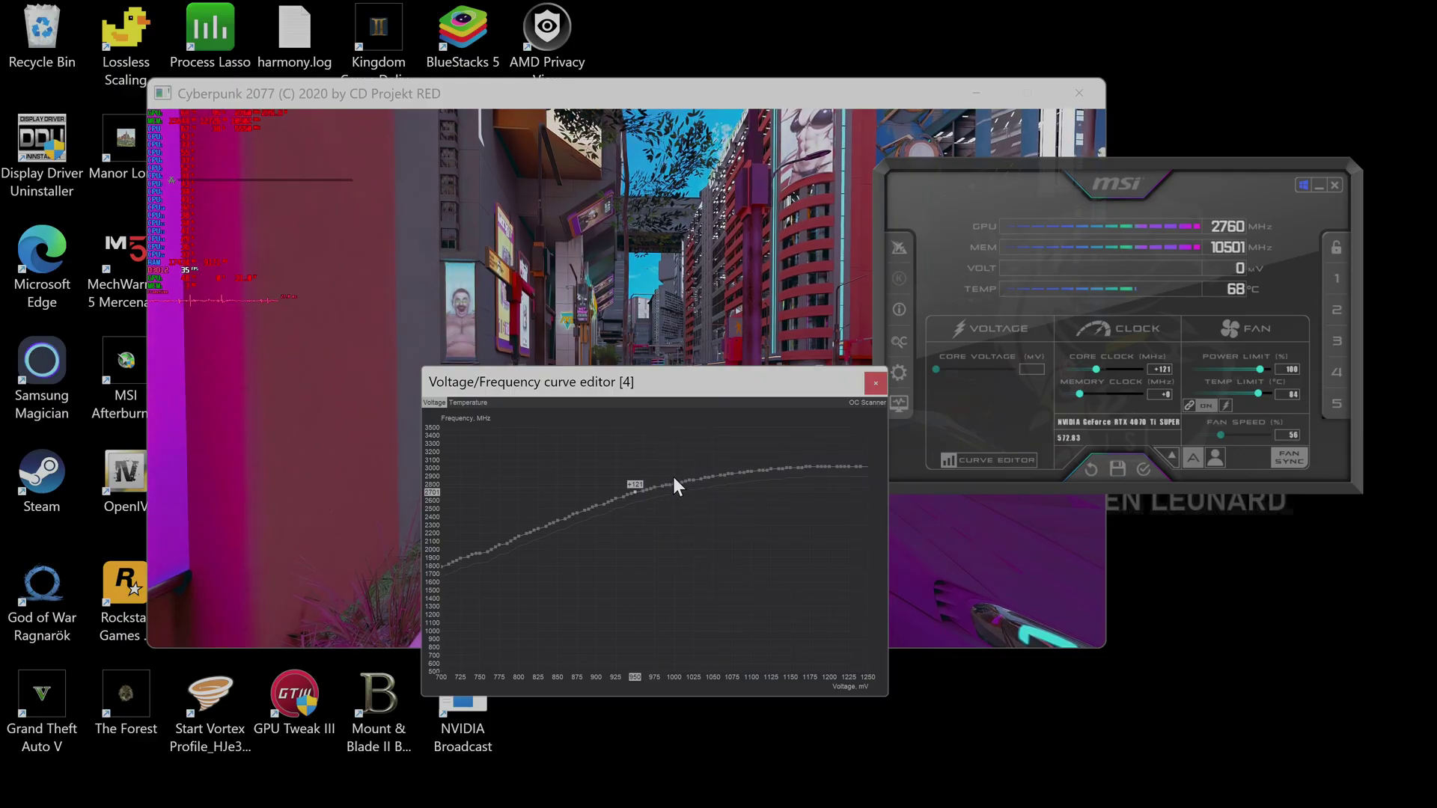
pyautogui.click(676, 484)
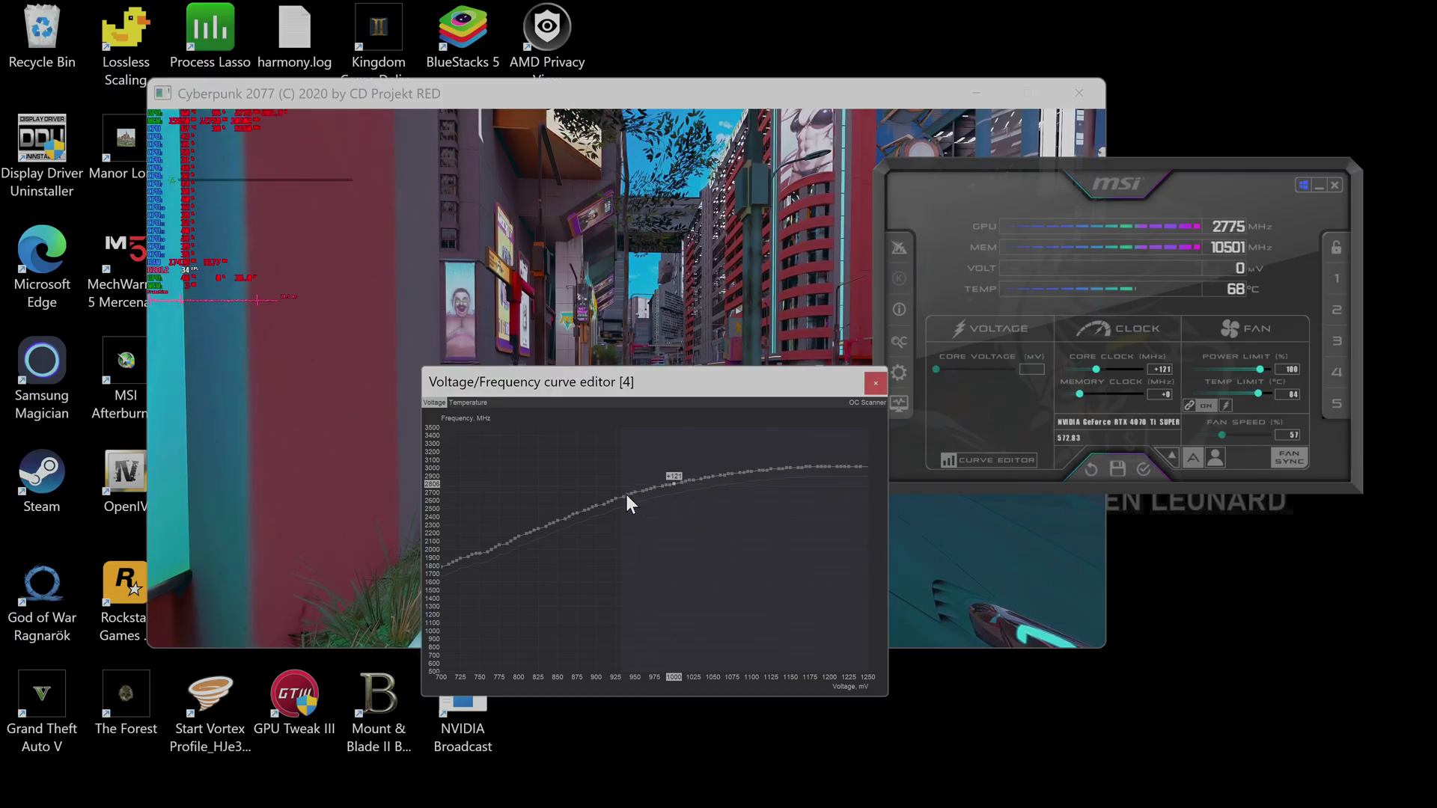
pyautogui.moveTo(625, 496); pyautogui.dragTo(625, 699)
pyautogui.click(1146, 468)
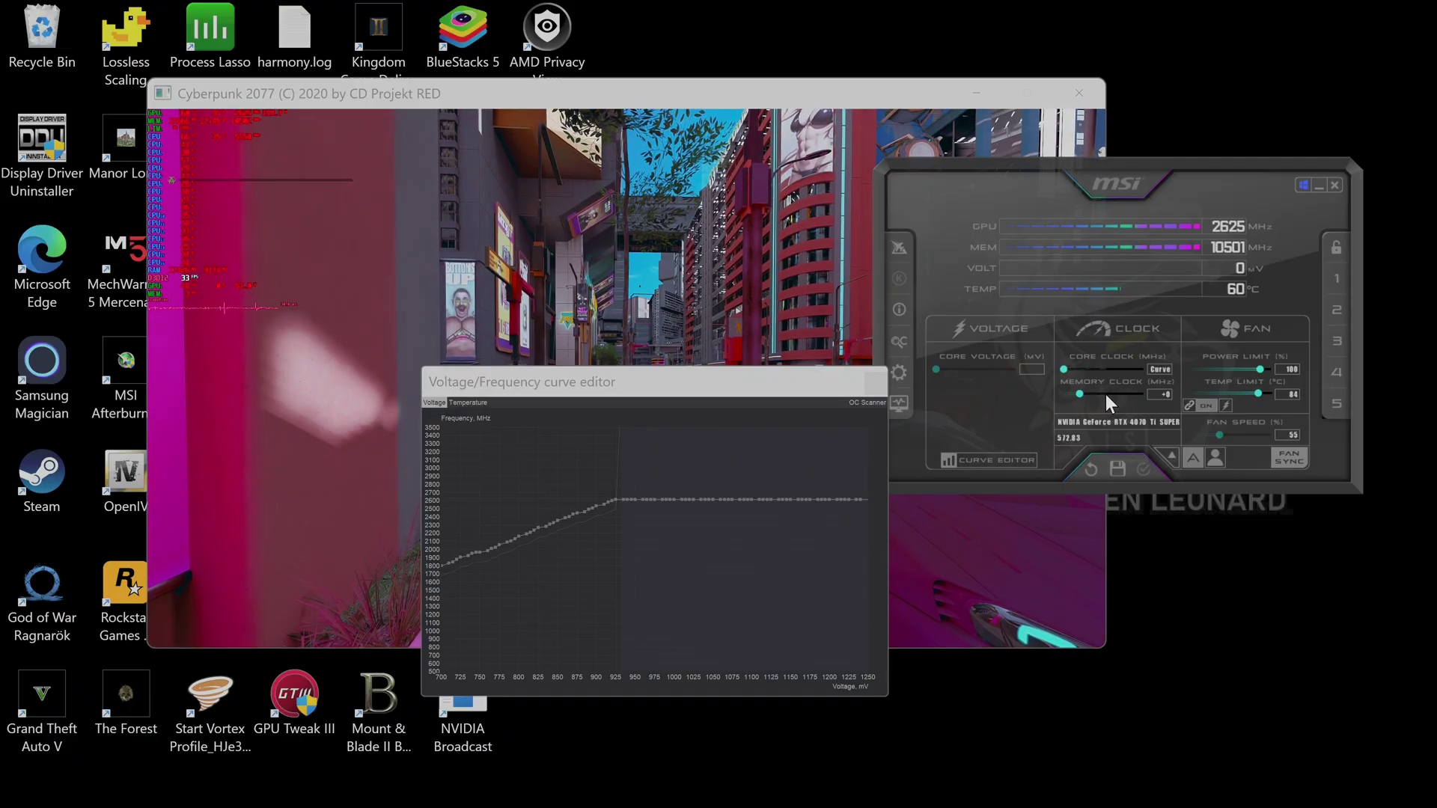
# Raise the Power Limit slider to 110 so the linked Temp Limit climbs to 88, then briefly toggle the Start menu.
pyautogui.moveTo(1106, 395)
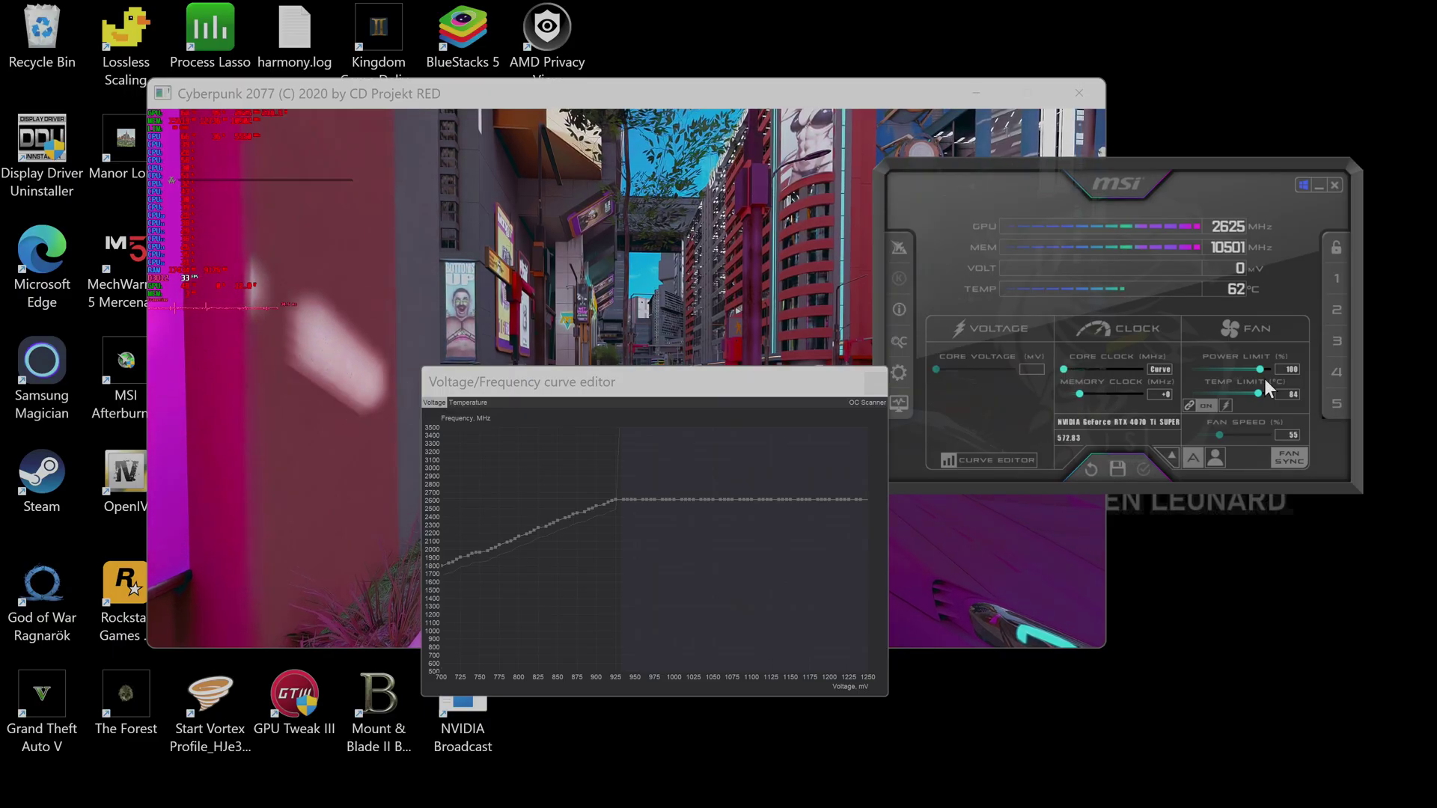
pyautogui.moveTo(1260, 369); pyautogui.dragTo(1271, 368)
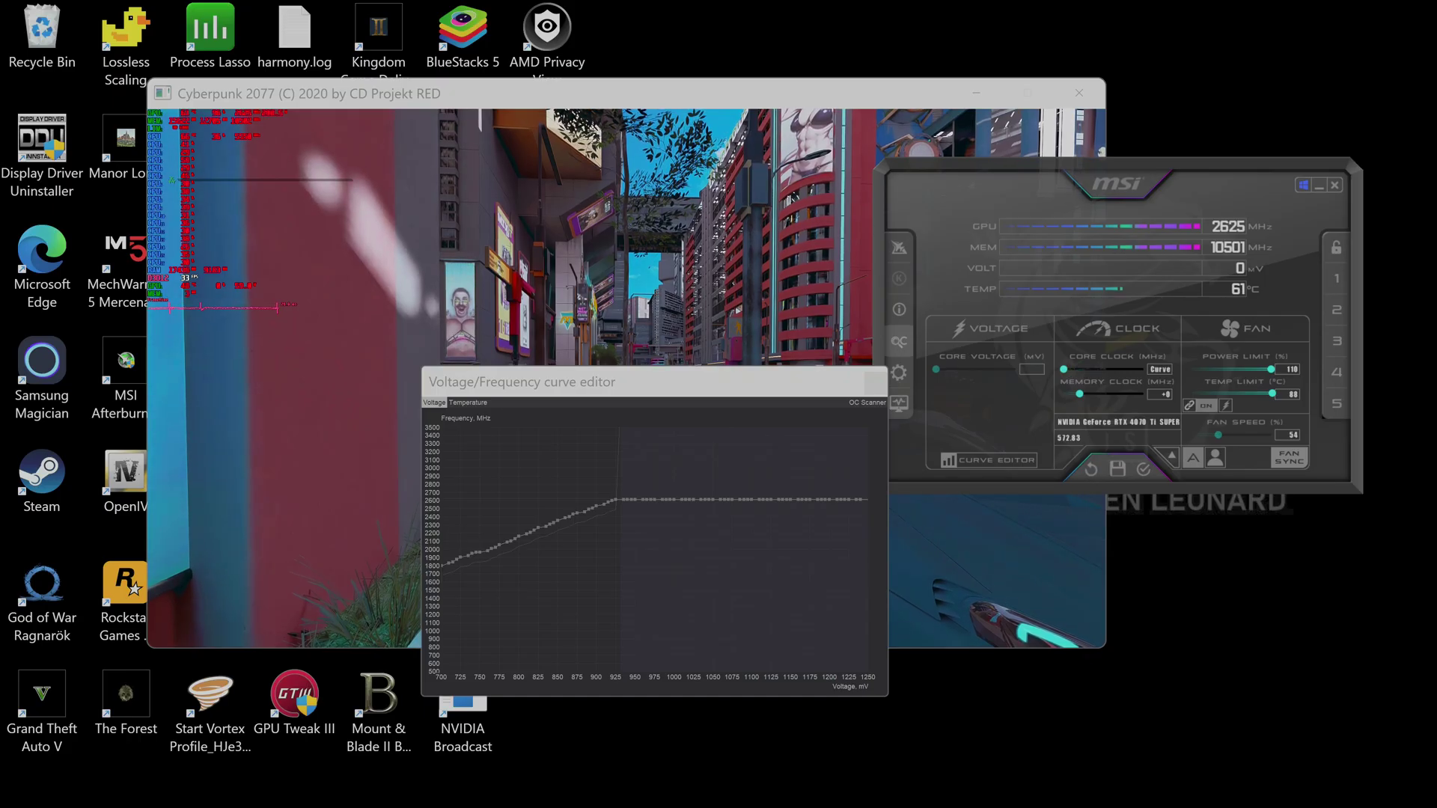
pyautogui.press('super')
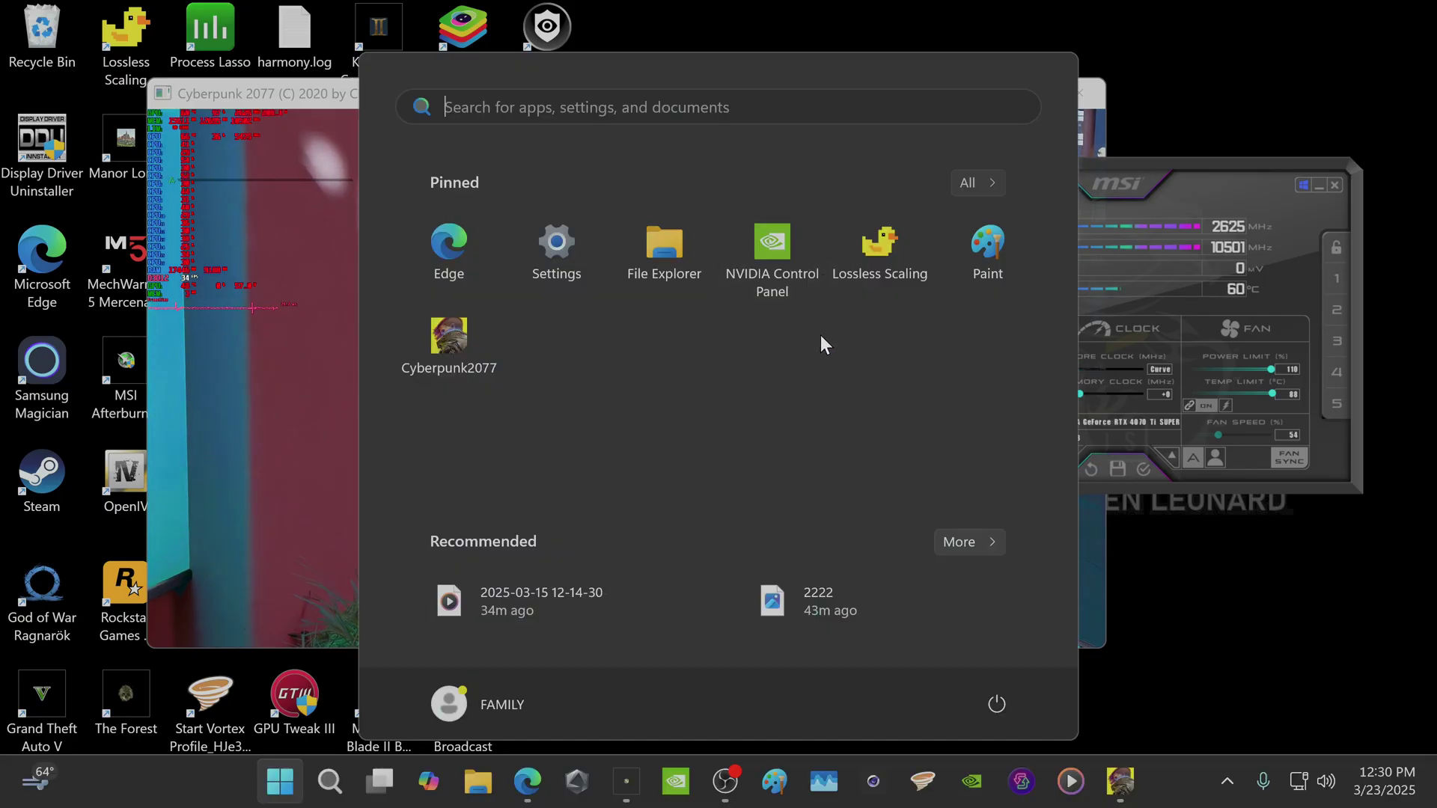
pyautogui.click(731, 780)
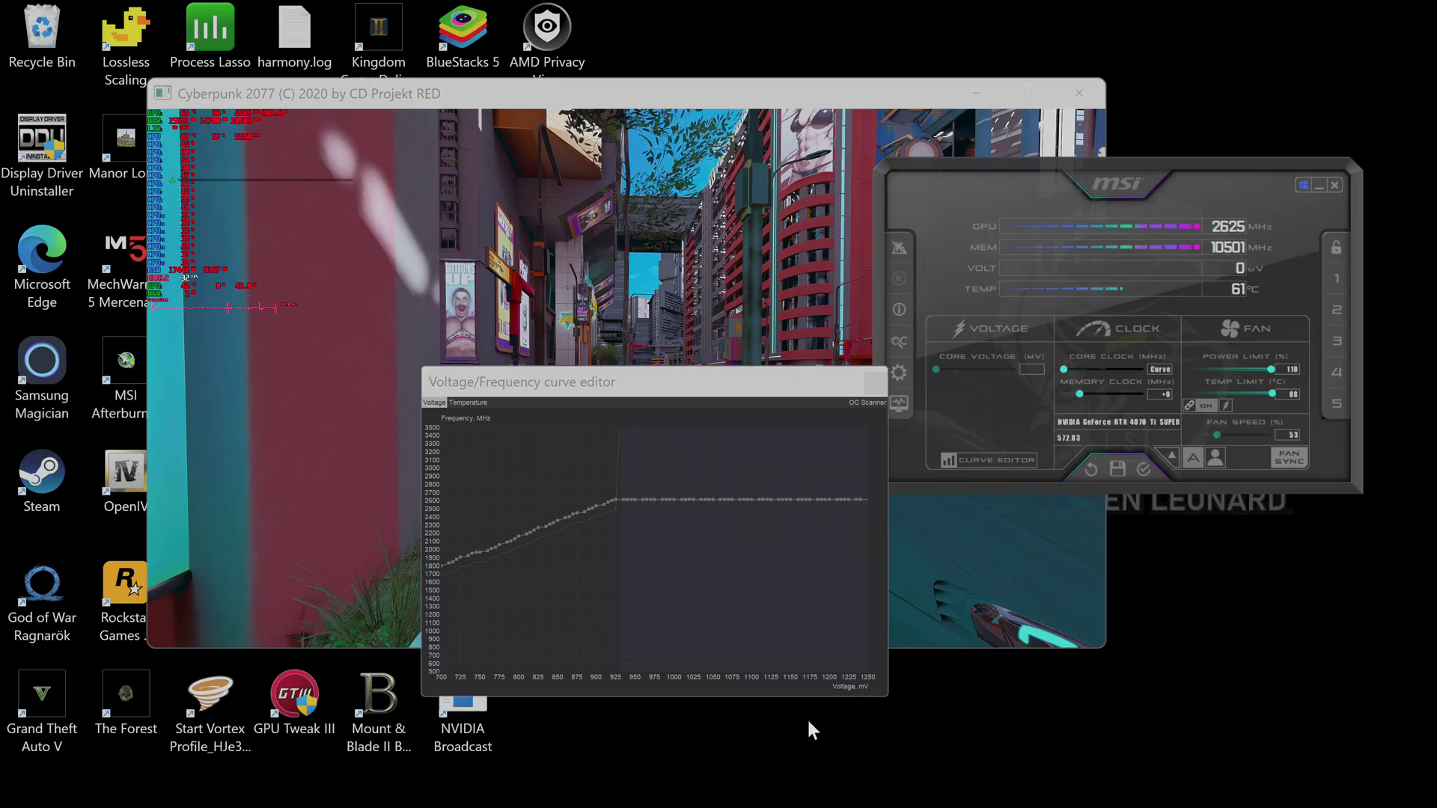